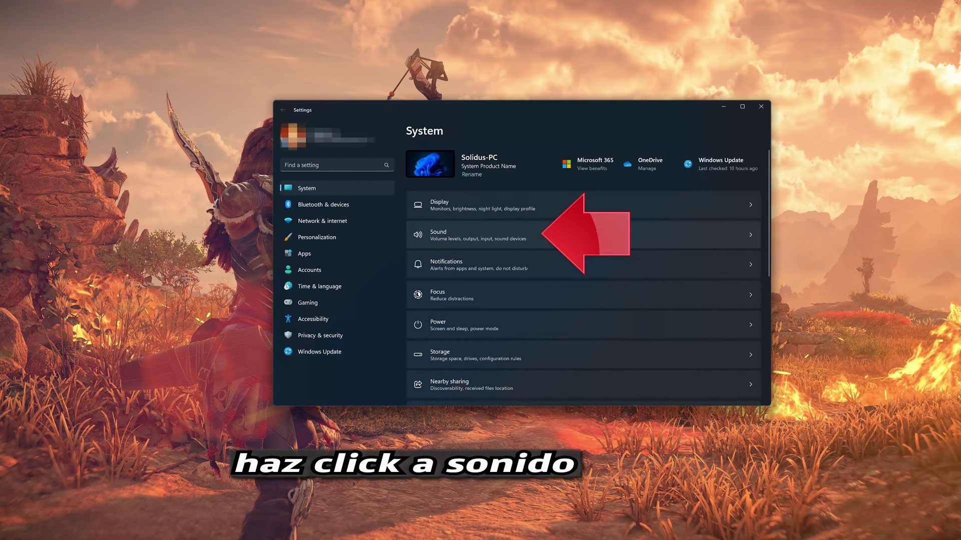
Open the Sound settings and select the HDV 820 headphones as the output device.
click(567, 233)
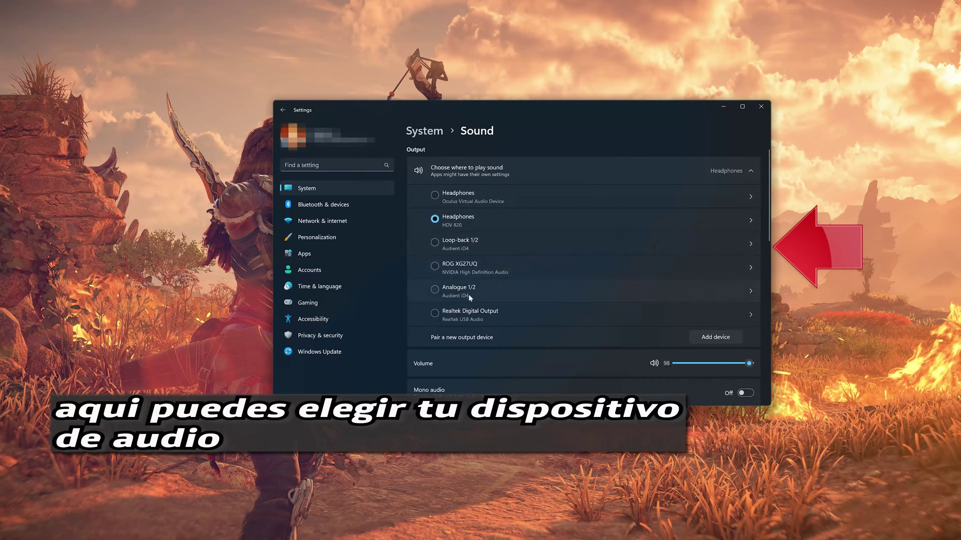
click(461, 196)
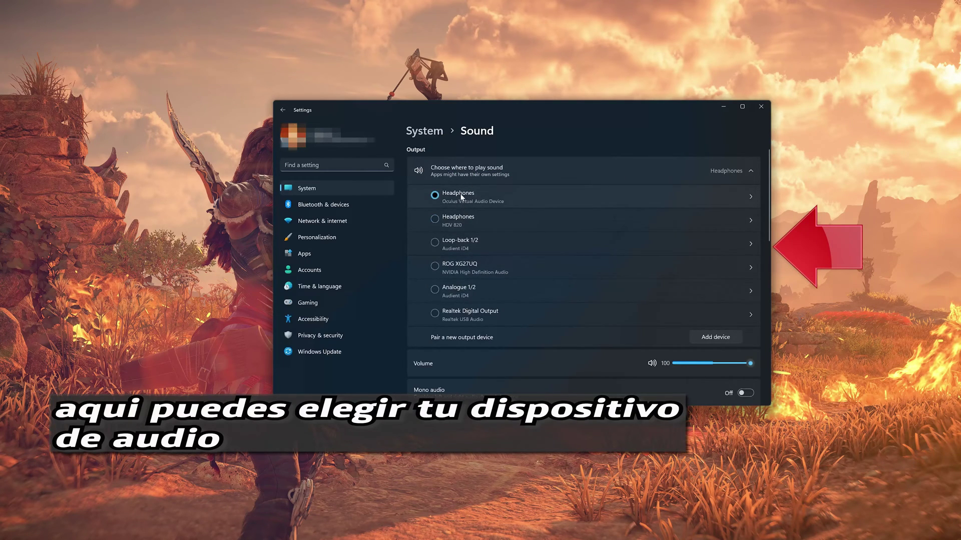
click(459, 222)
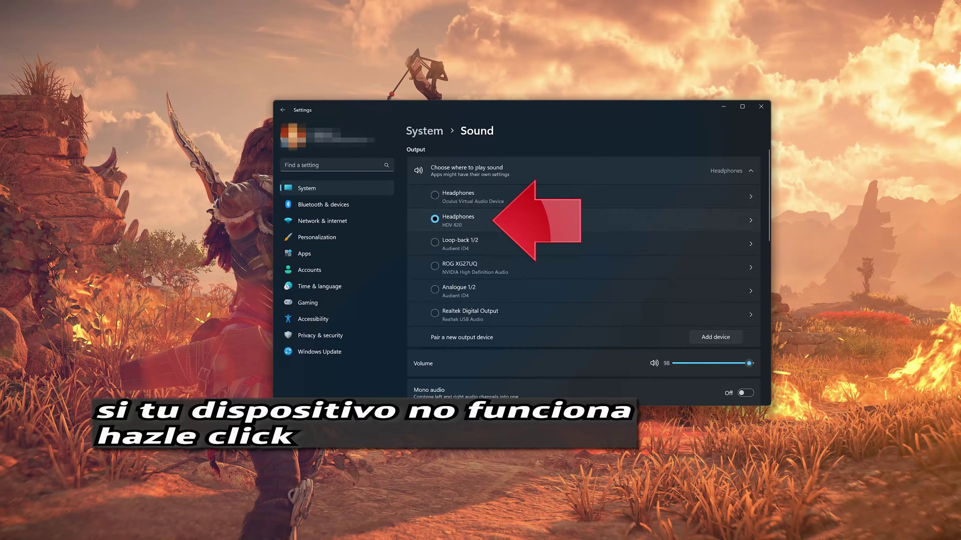
Review whether audio use is allowed in the HDV 820 headphones' properties and return to the Sound settings.
click(517, 221)
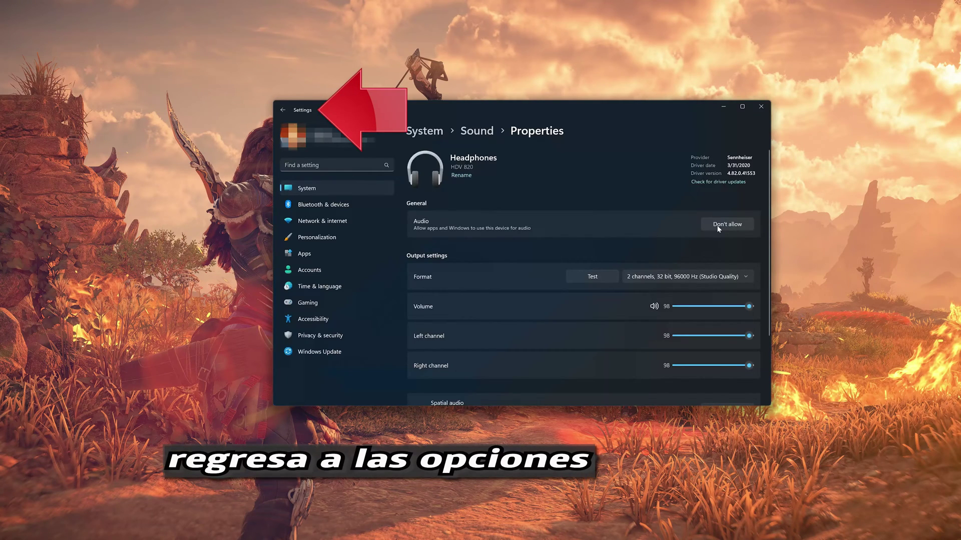
click(476, 131)
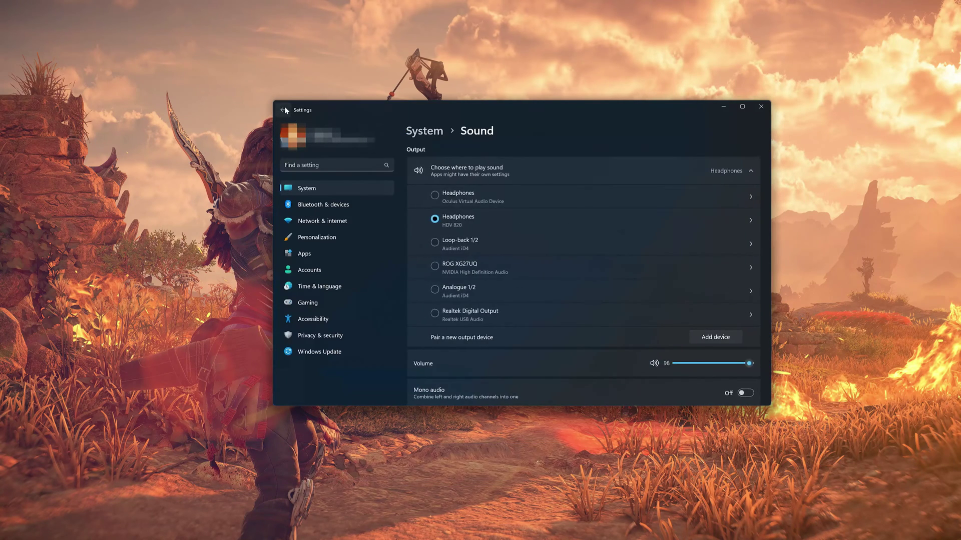
View the kinds of output device that can be added, dismiss the dialog without adding one, and close Settings.
click(712, 338)
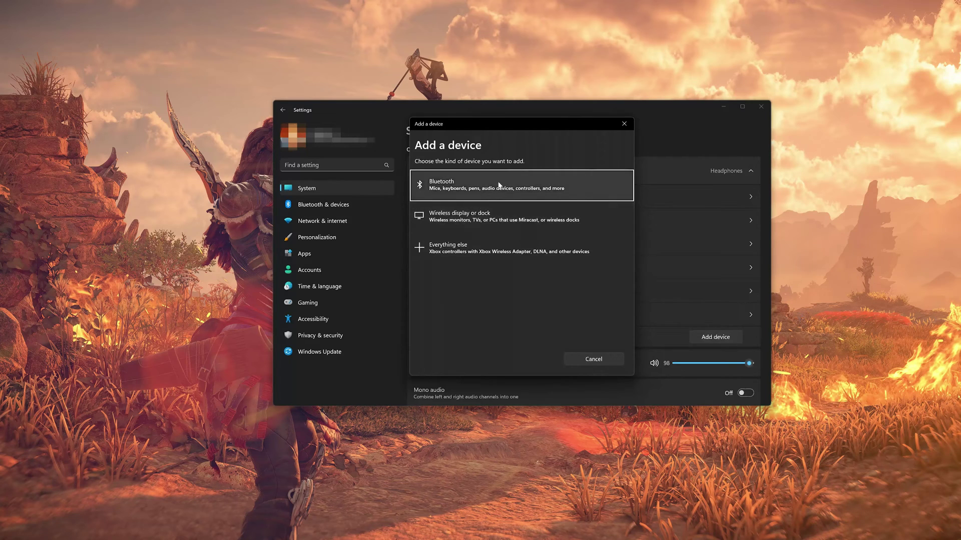
click(617, 124)
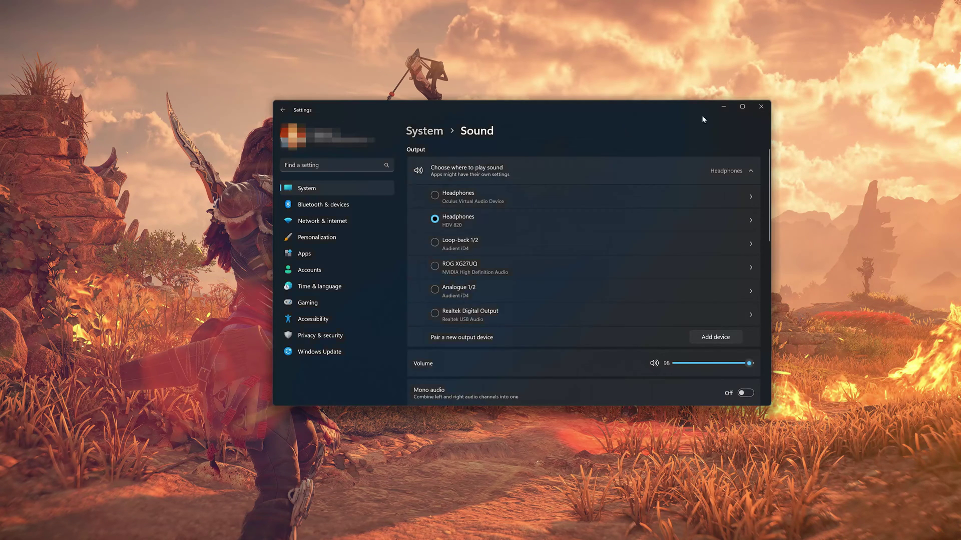
click(761, 106)
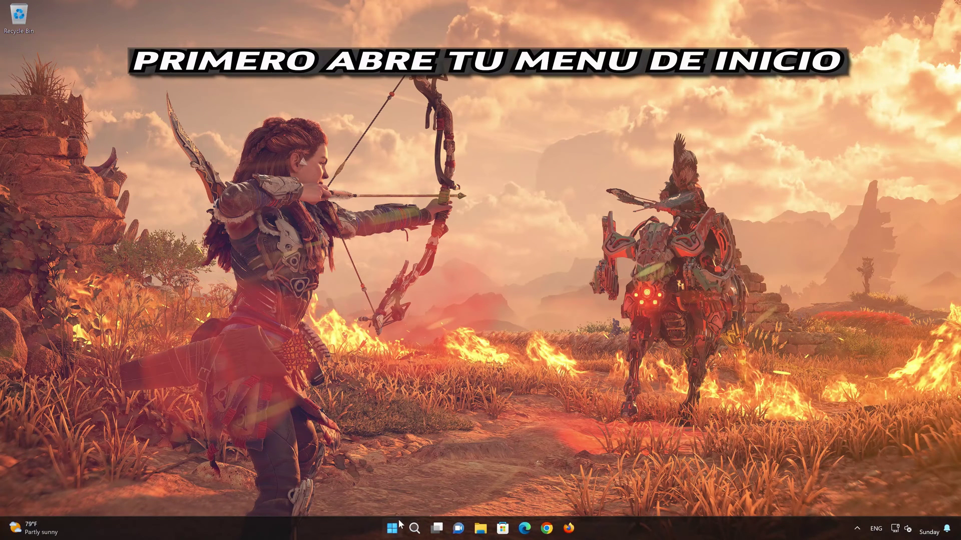
Open the Other troubleshooters list within the system's Troubleshoot settings.
click(396, 527)
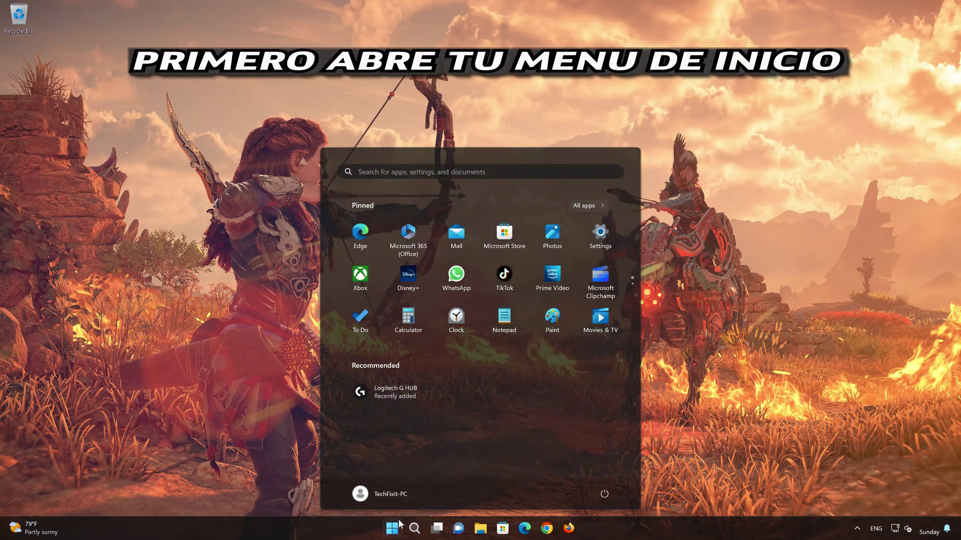
click(608, 242)
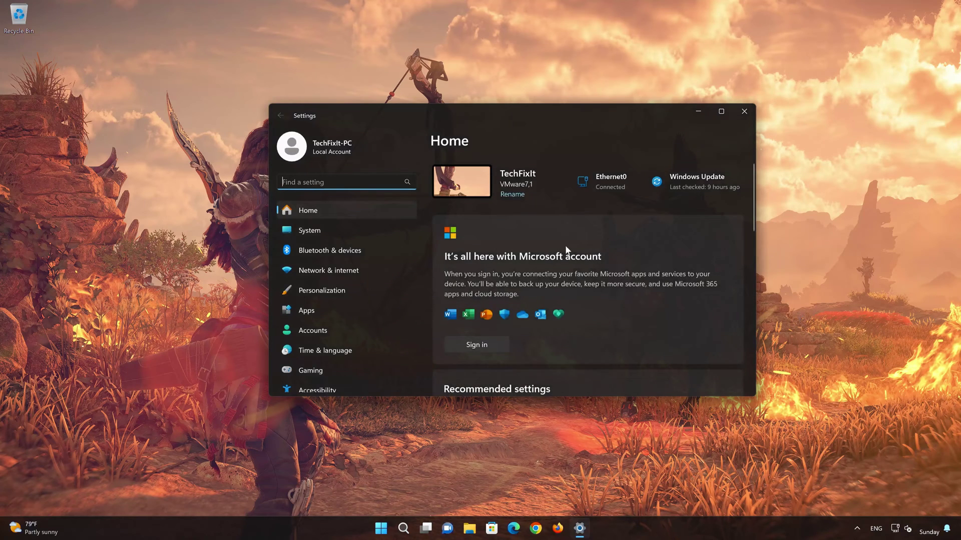
click(340, 230)
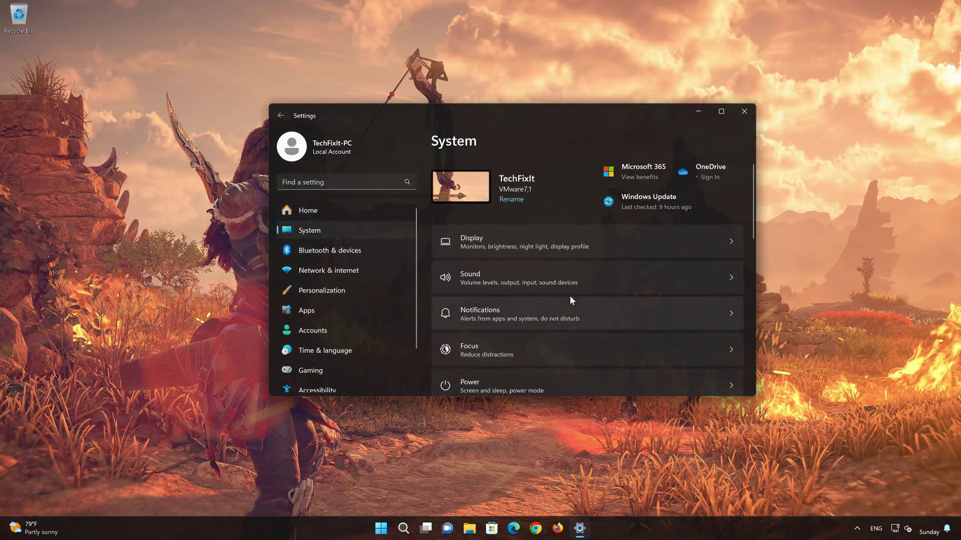
scroll(570, 295, down, 7)
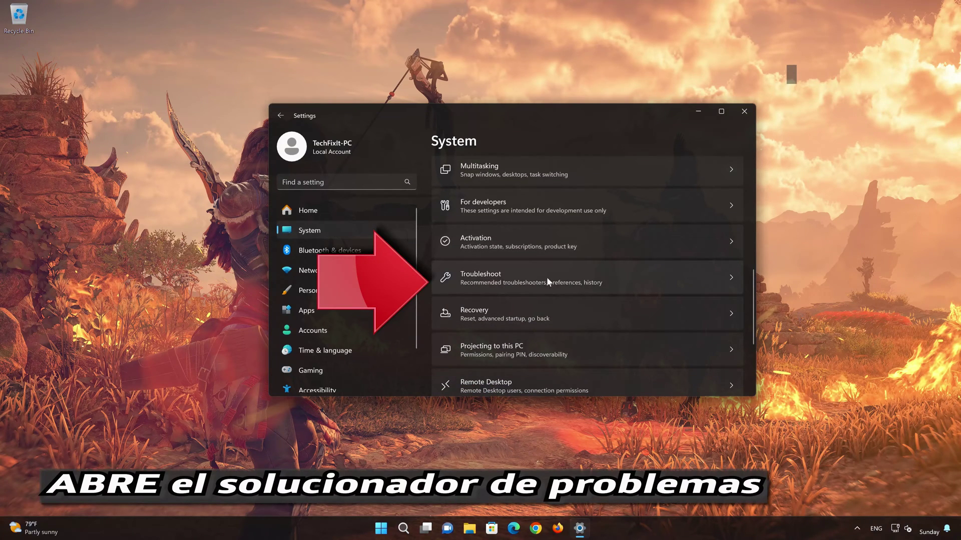
scroll(547, 277, down, 1)
click(527, 248)
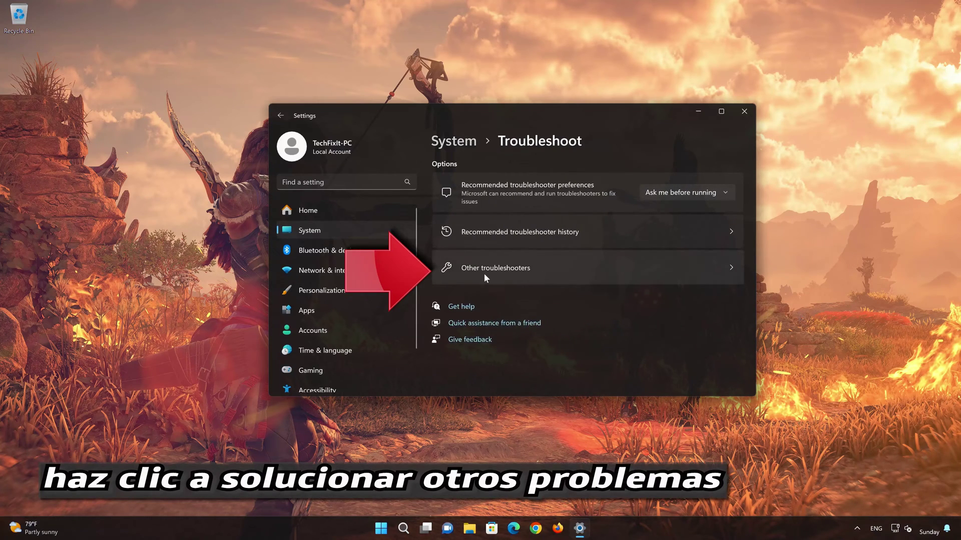
click(516, 272)
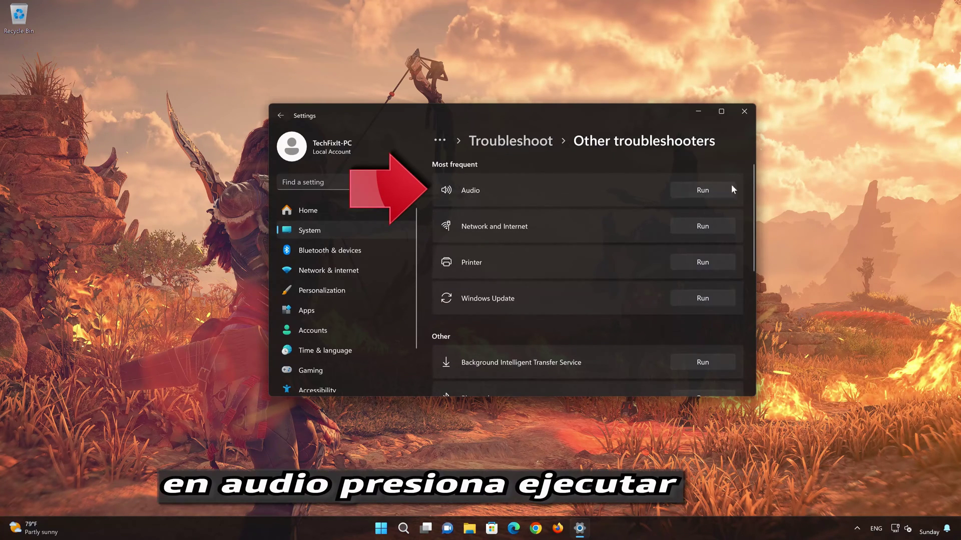
Run the Audio troubleshooter and consent to automated diagnostics of the audio problem.
click(703, 191)
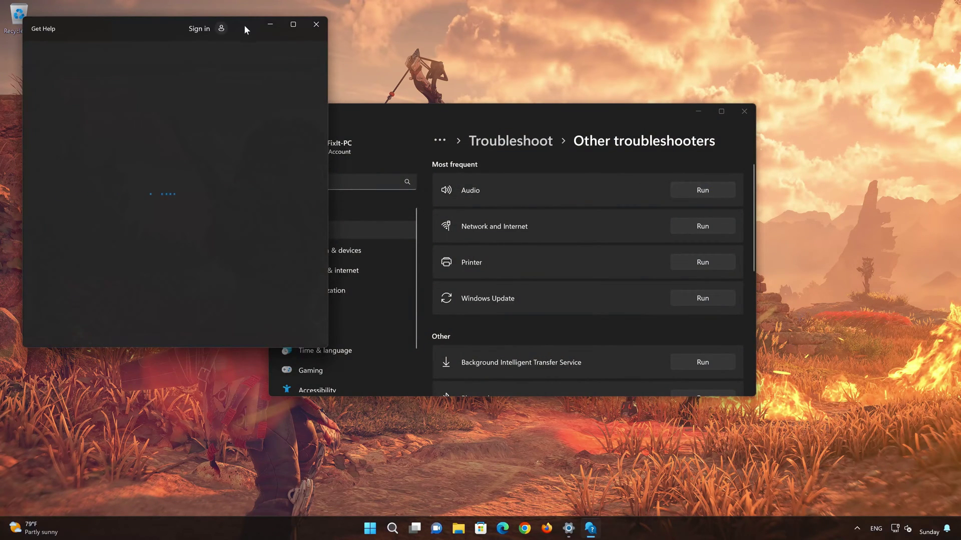
drag(244, 25, 532, 90)
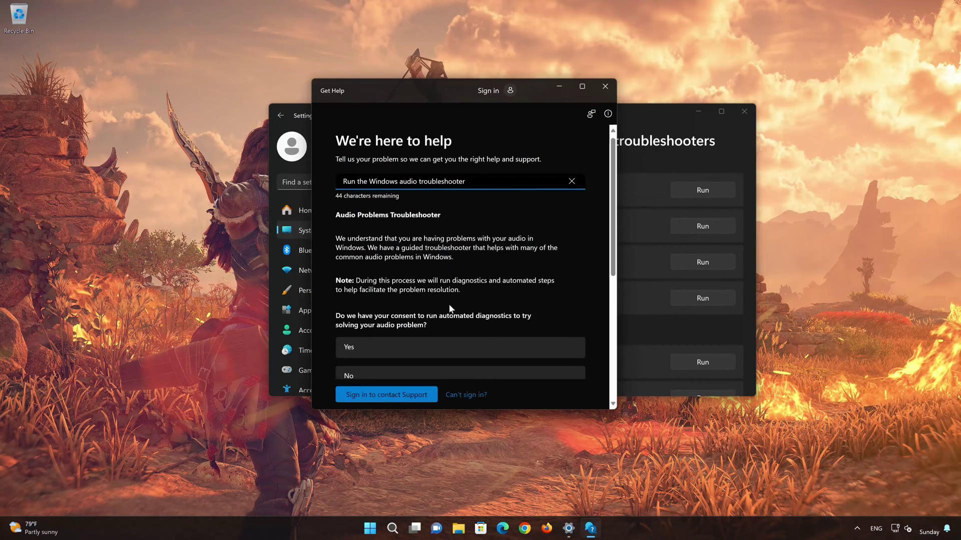
click(400, 352)
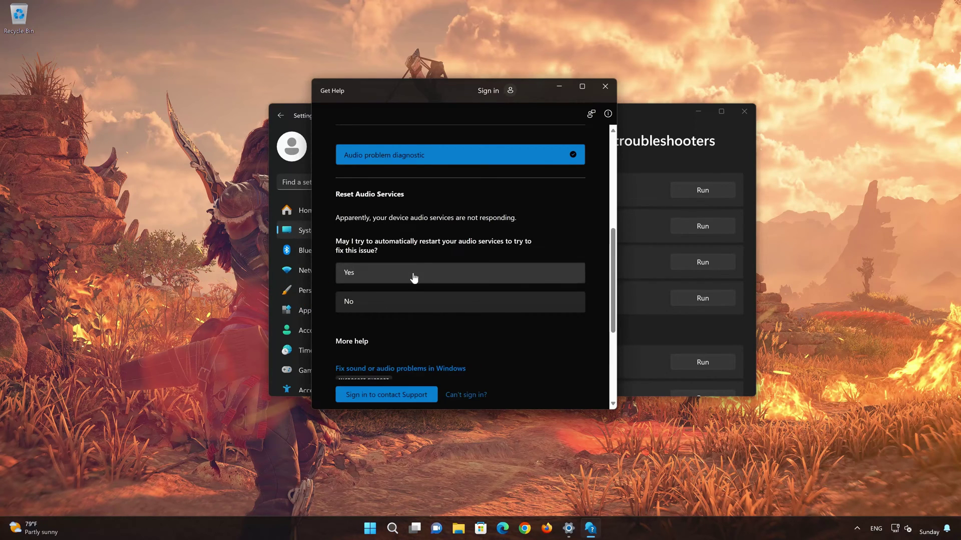
Allow the automatic restart of the audio services, answer that the problem is solved, and close Get Help and Settings.
click(413, 277)
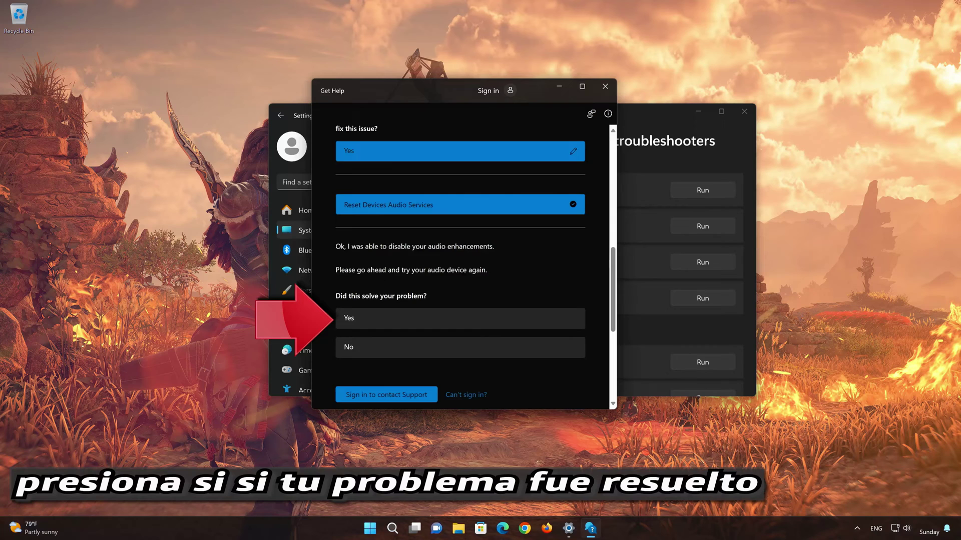
click(416, 320)
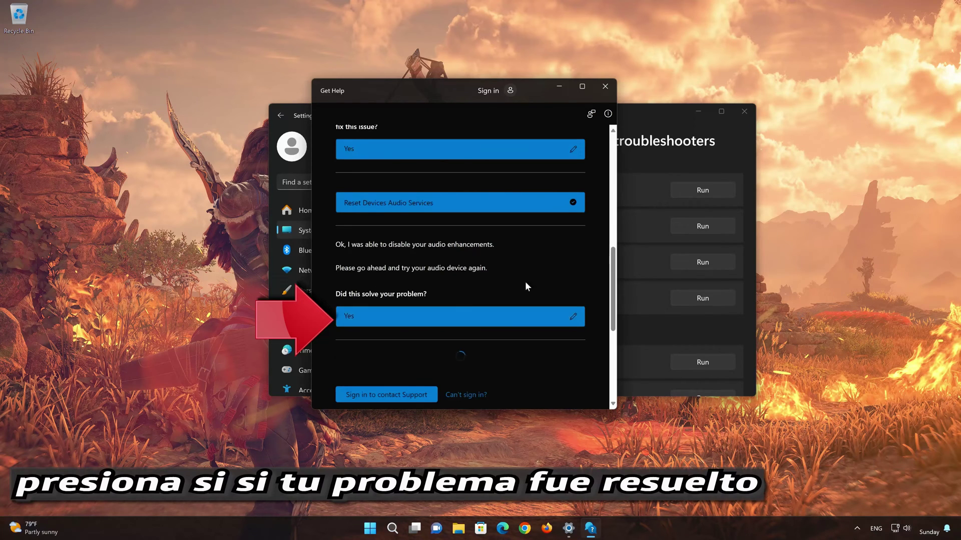
click(606, 87)
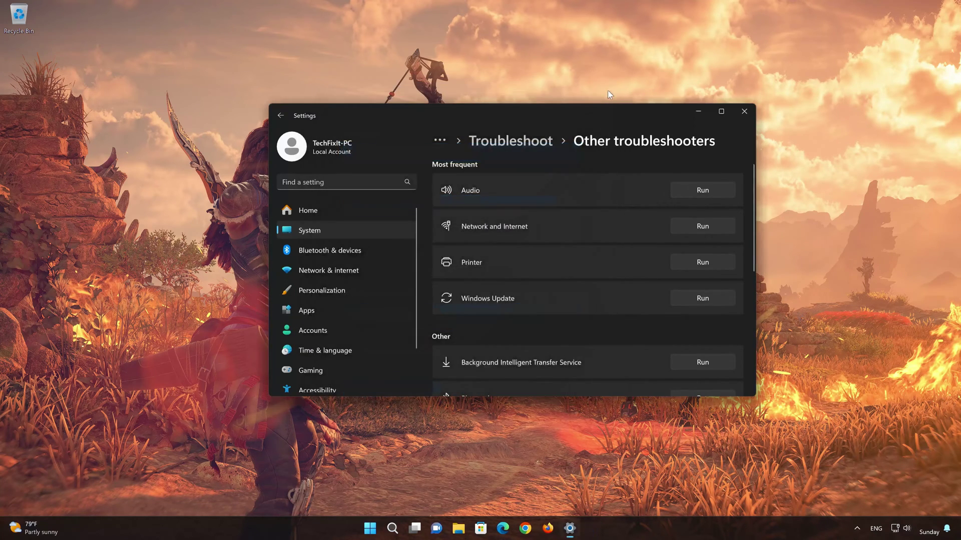
click(737, 112)
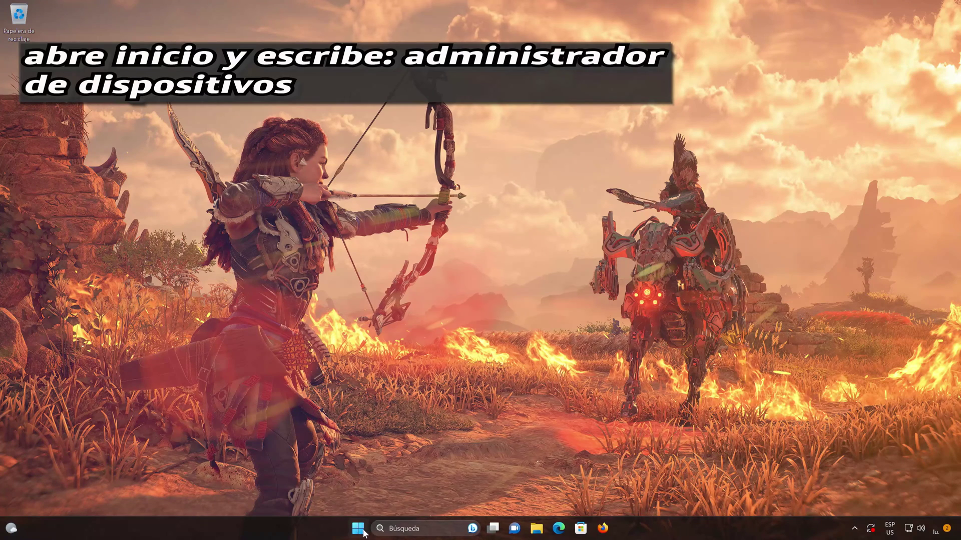
Search Windows for "administrador de dispositivos" and open Administrador de dispositivos, placing its window near the middle of the desktop.
click(361, 531)
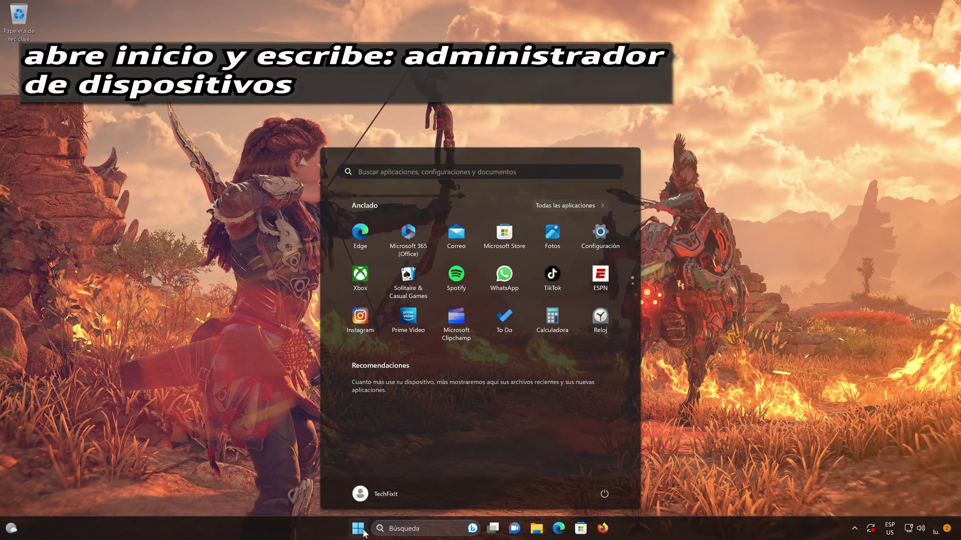
text(adm)
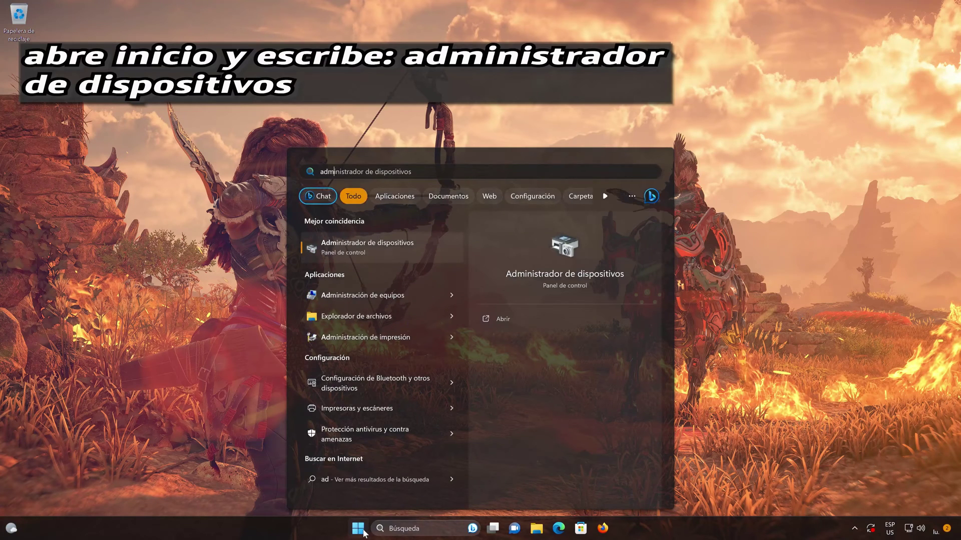
text(inis)
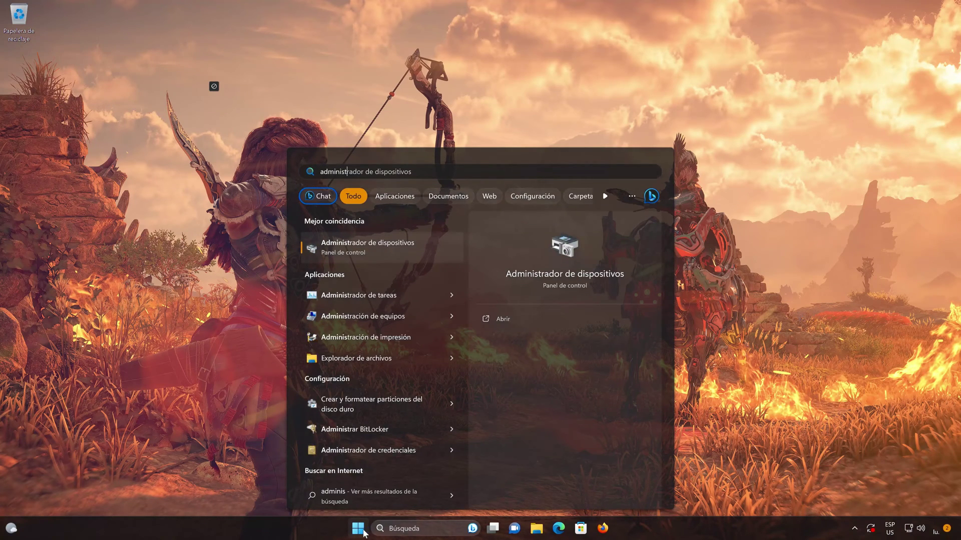
text(trado)
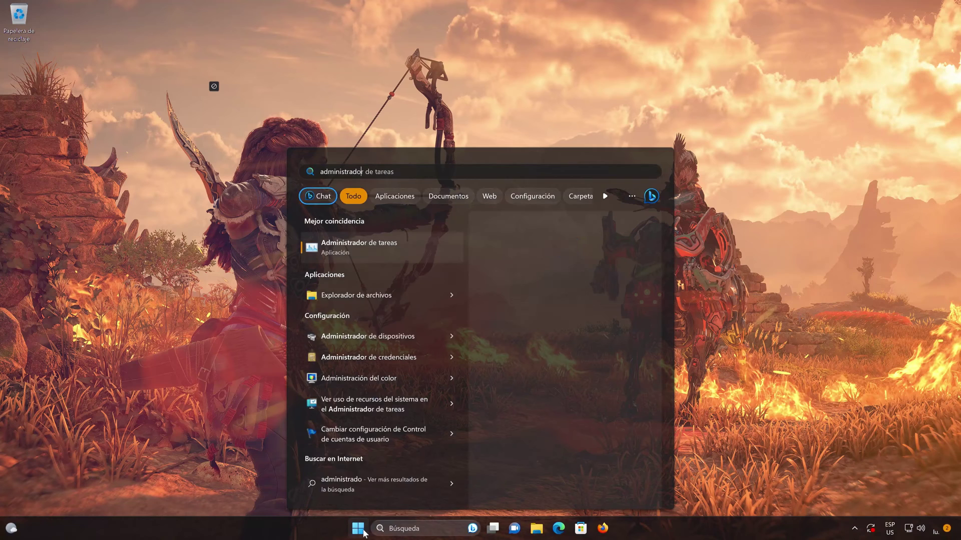
text(r de dispositivos)
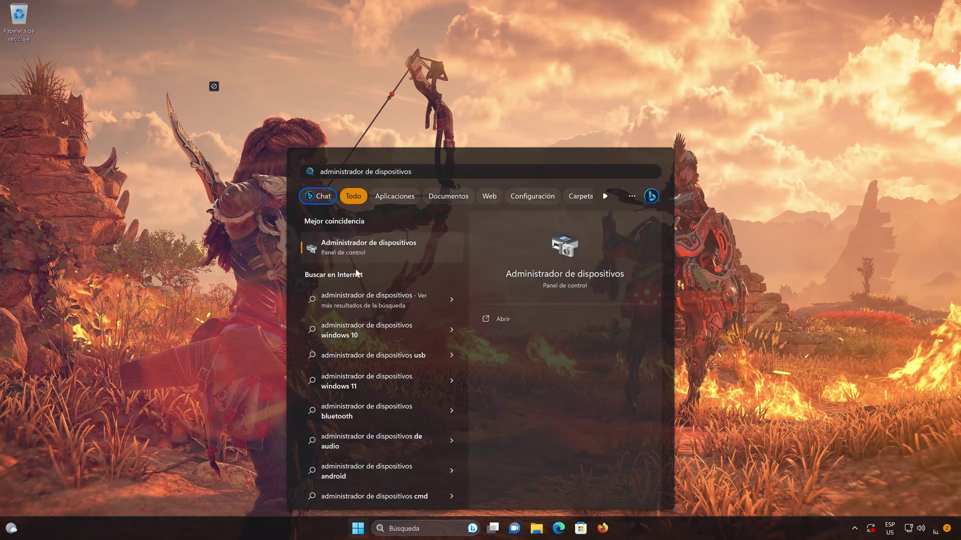
click(393, 246)
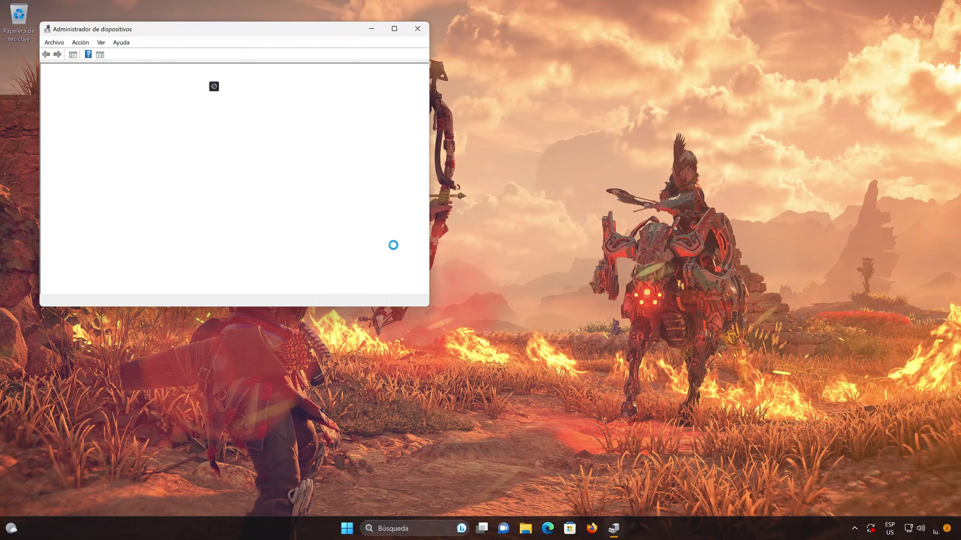
drag(249, 35, 484, 103)
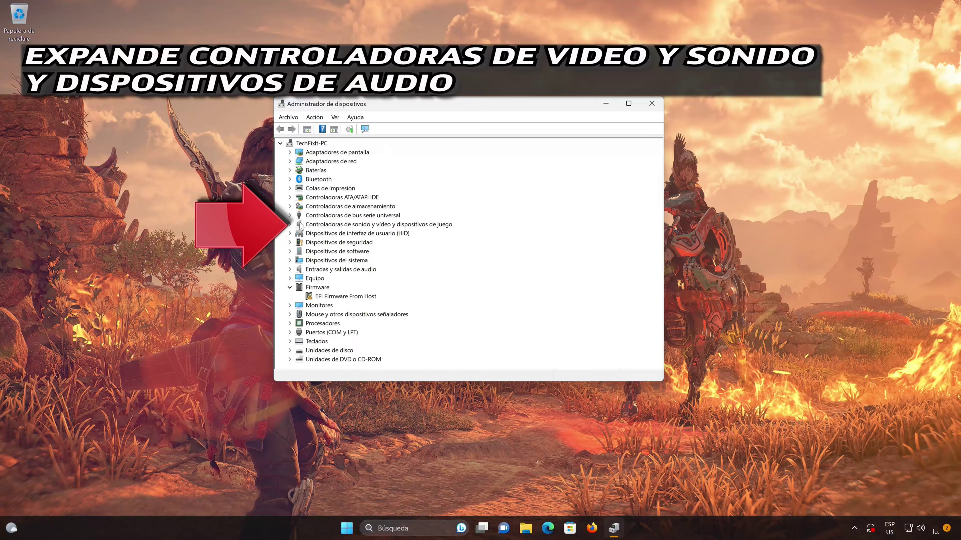
Open the properties of Dispositivo de High Definition Audio under Controladoras de sonido y vídeo y dispositivos de juego.
click(290, 225)
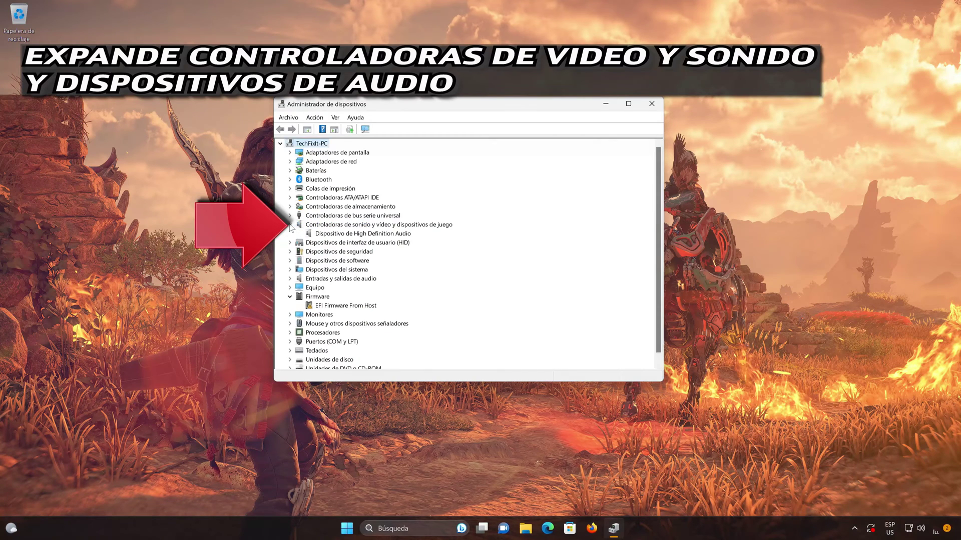
click(334, 233)
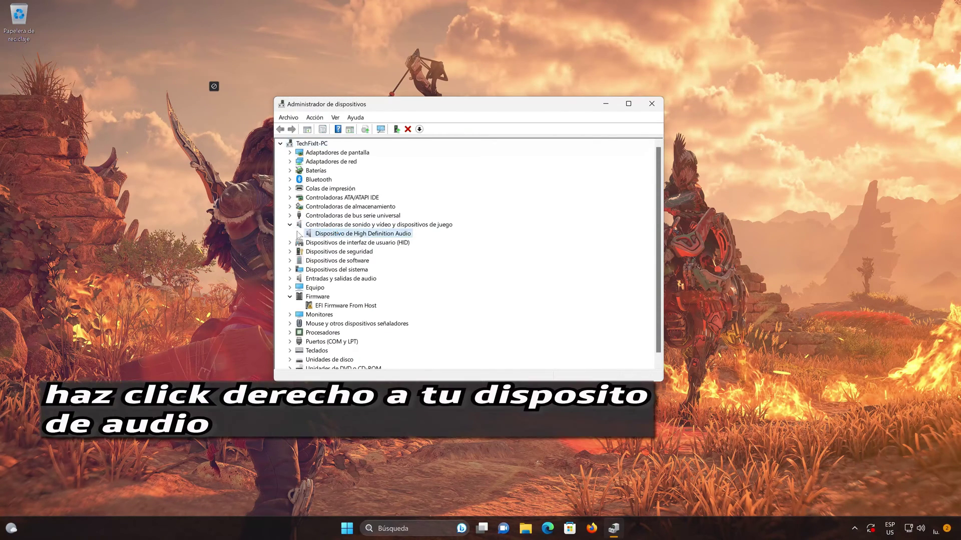
right_click(358, 234)
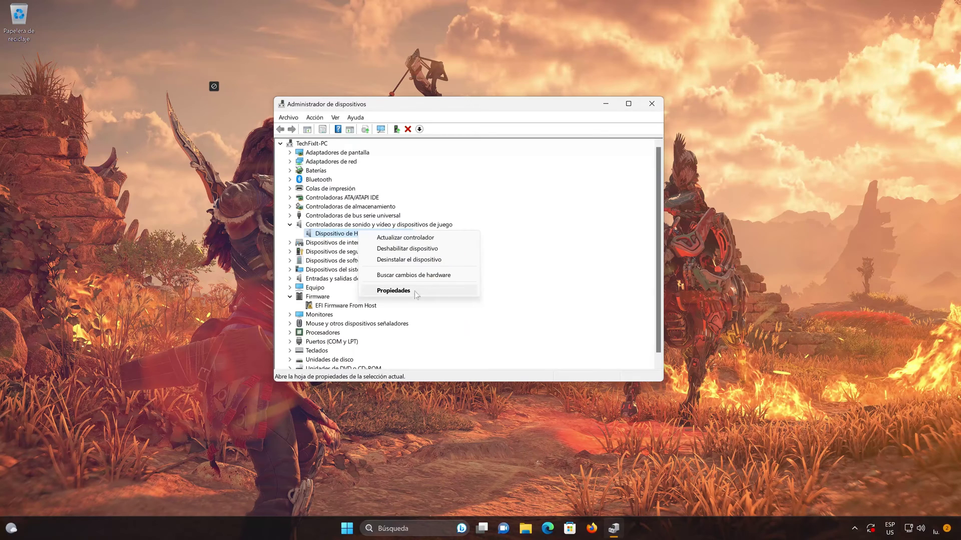
click(430, 290)
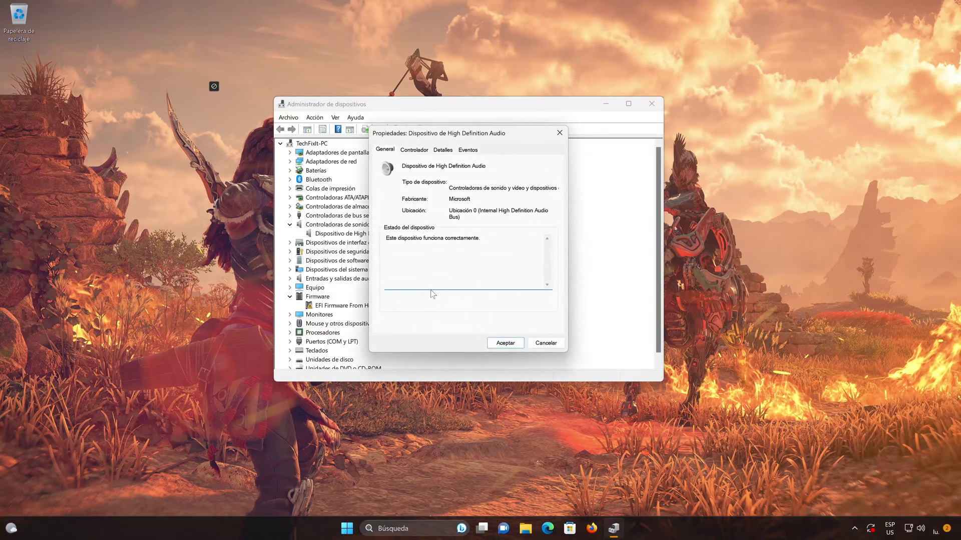
Start a manual driver update for Dispositivo de High Definition Audio, choosing from the list of drivers available on the PC.
click(419, 151)
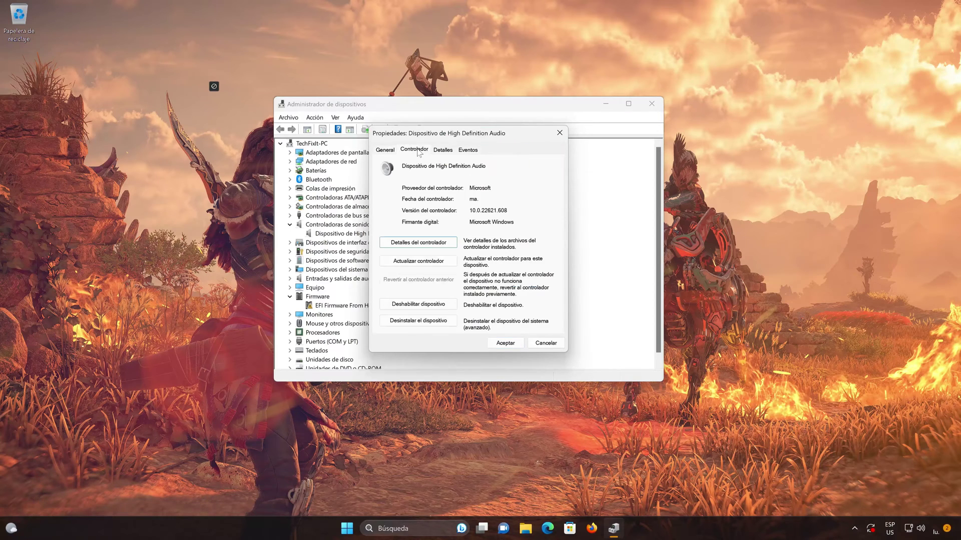
click(420, 261)
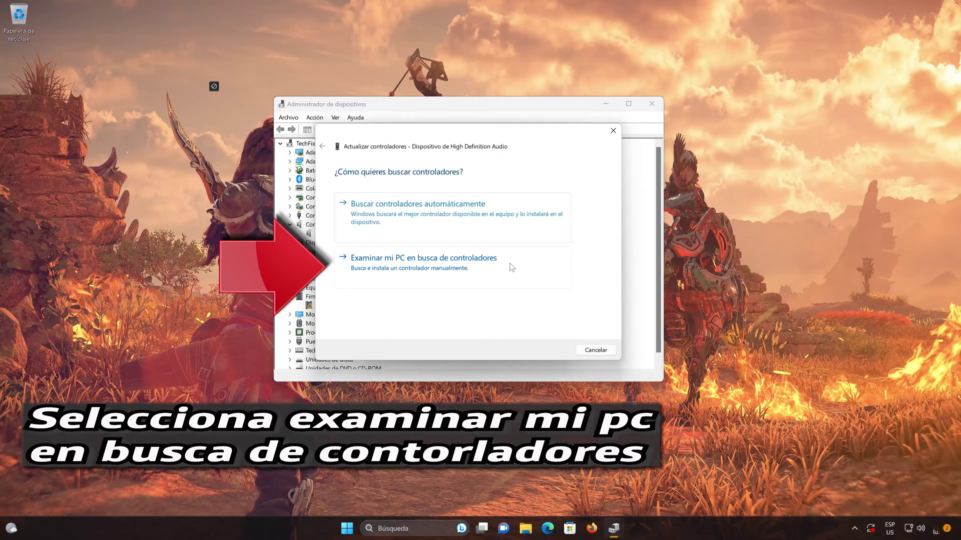
click(447, 265)
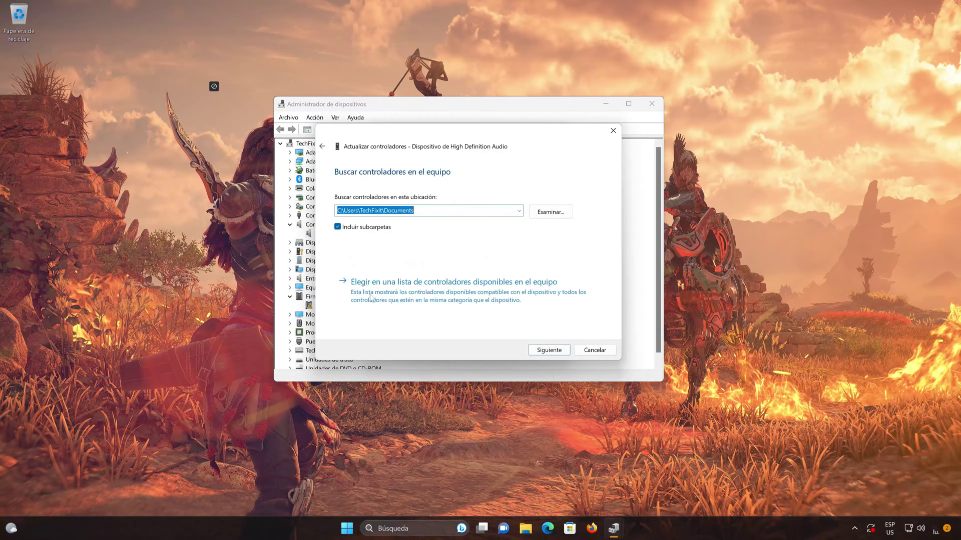
click(567, 285)
click(493, 295)
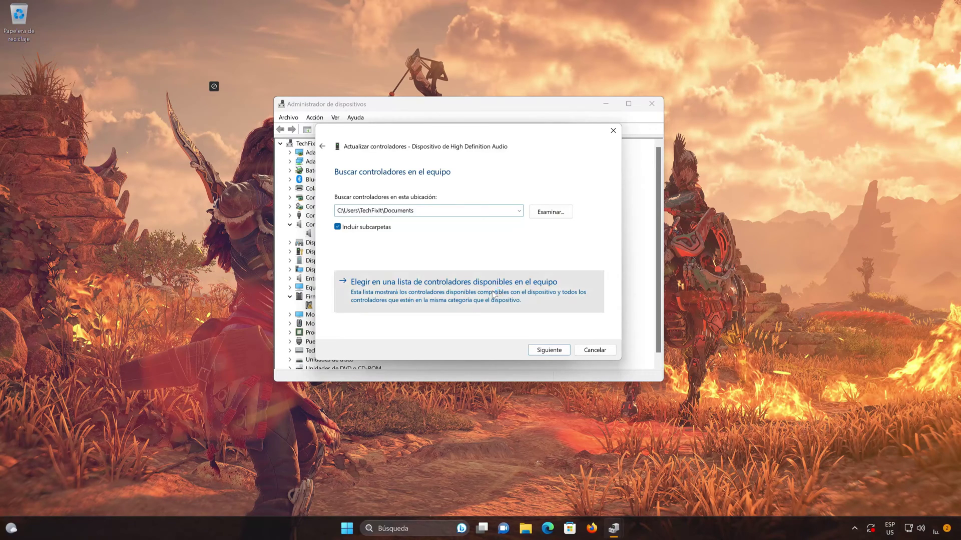
Install the compatible Dispositivo de High Definition Audio driver model, accept the update warning, and close the update wizard.
click(402, 264)
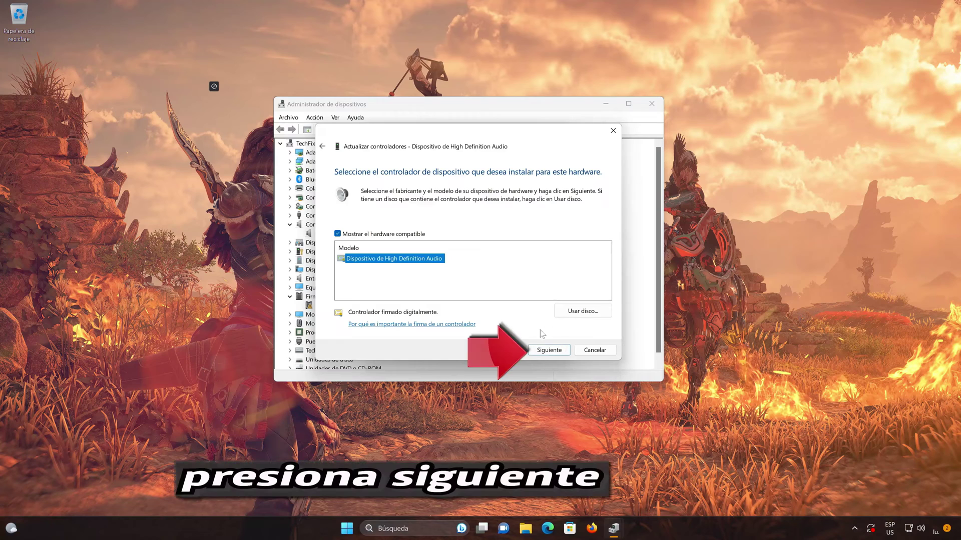
click(549, 351)
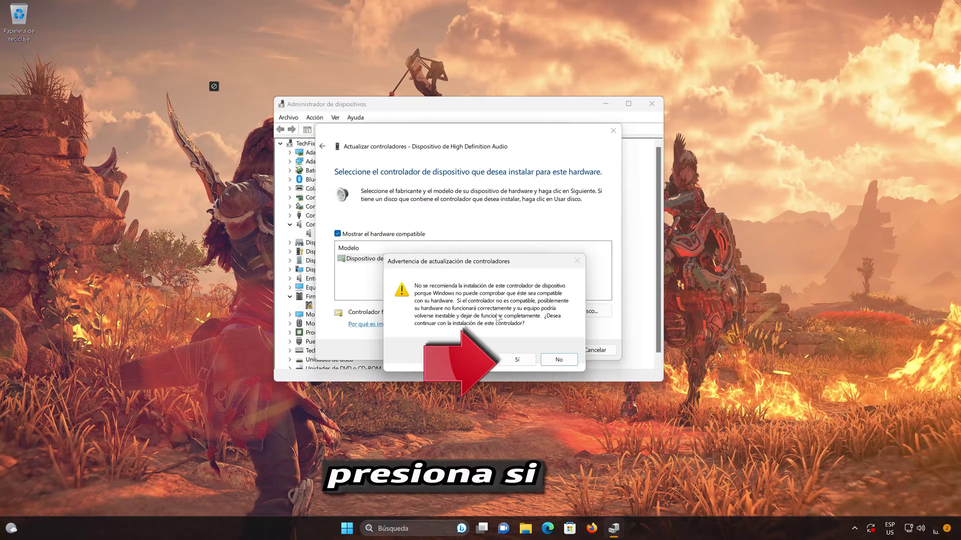
click(522, 362)
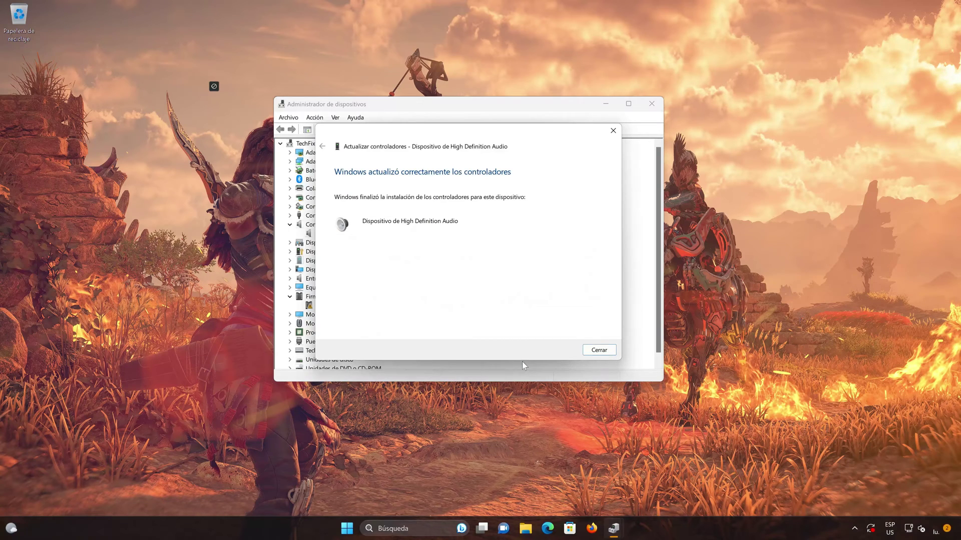
click(598, 350)
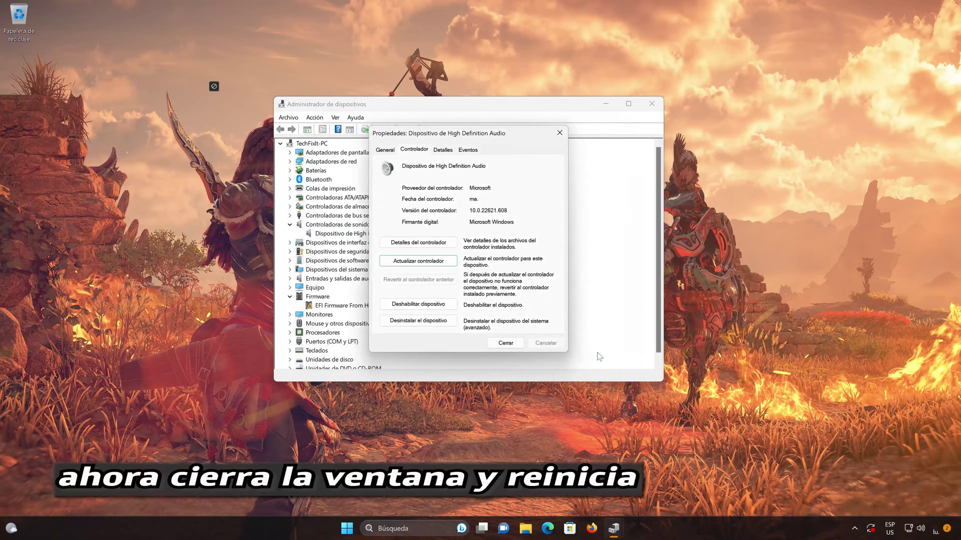
Close the device properties and Administrador de dispositivos, and restart the computer.
click(513, 343)
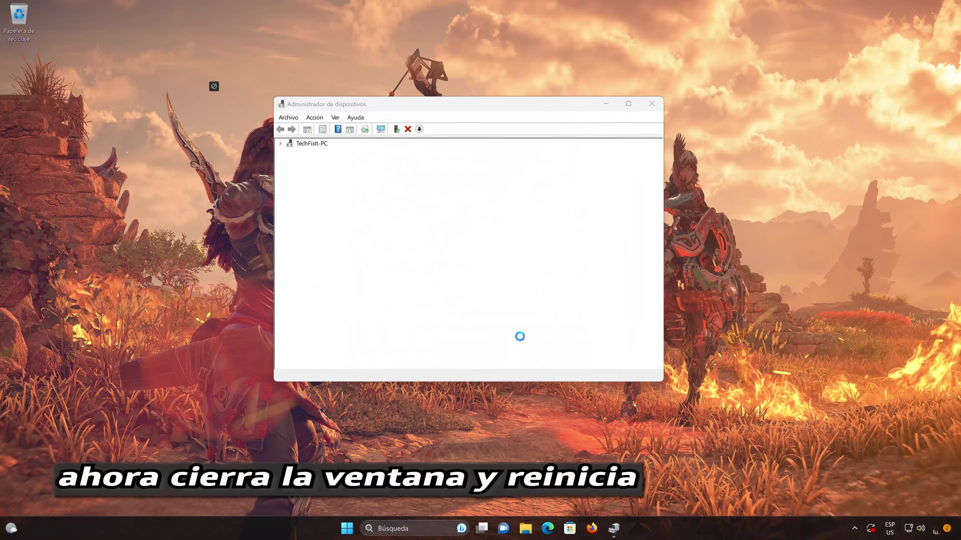
click(651, 104)
click(360, 523)
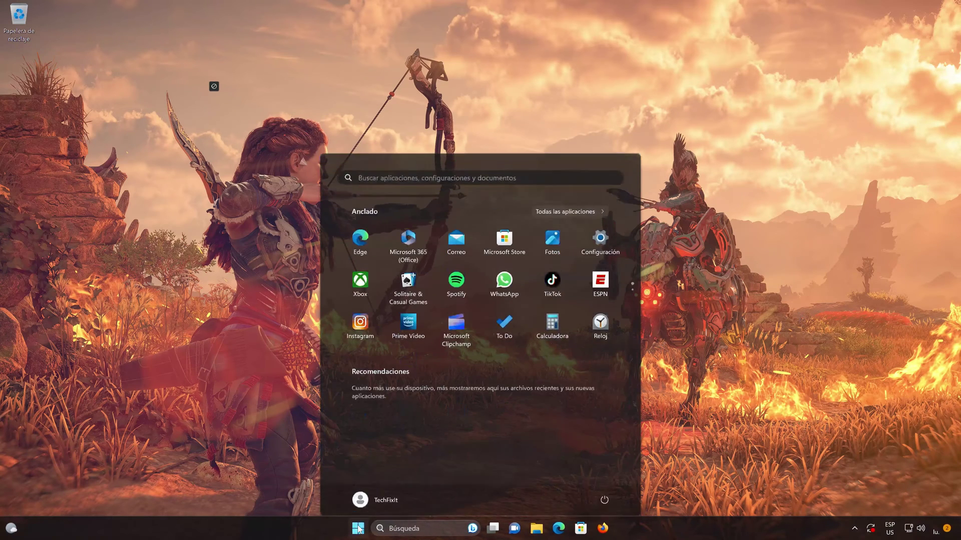
click(603, 494)
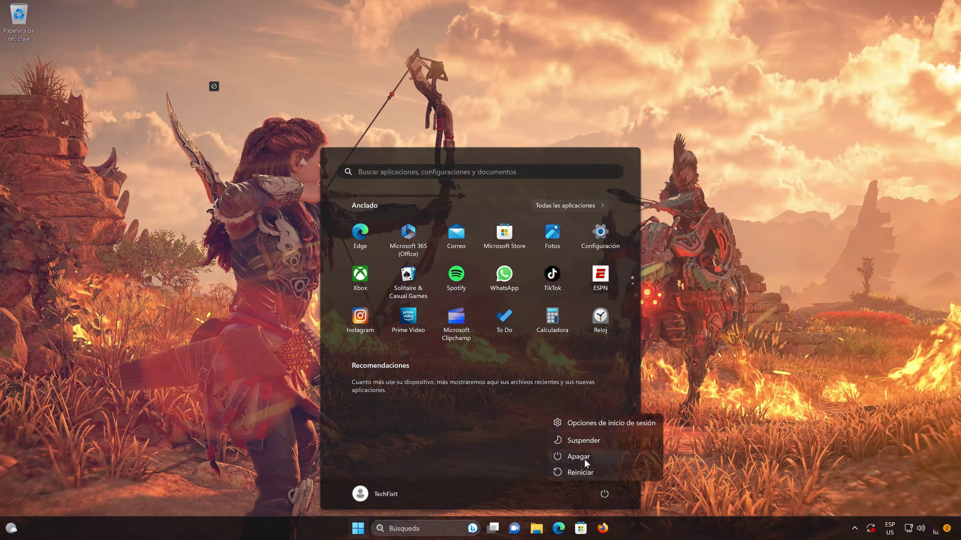
click(581, 472)
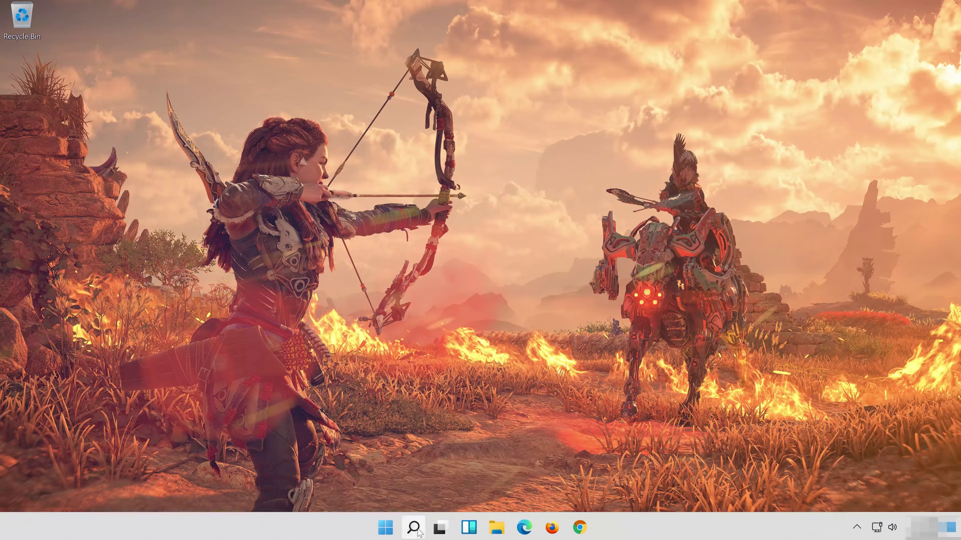
Search Windows for "control panel", open Control Panel, and open the Sound settings under Hardware and Sound.
click(414, 528)
text(con)
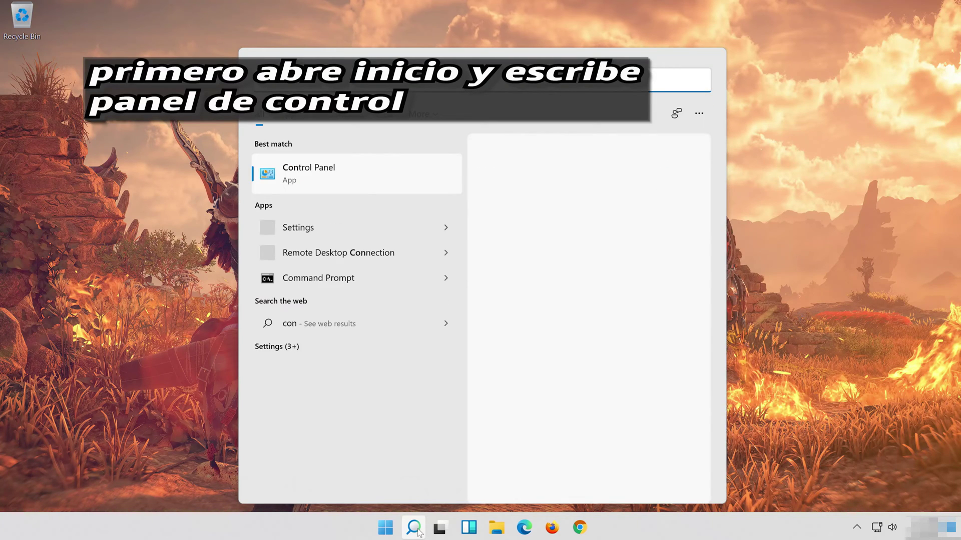
text(trol pan)
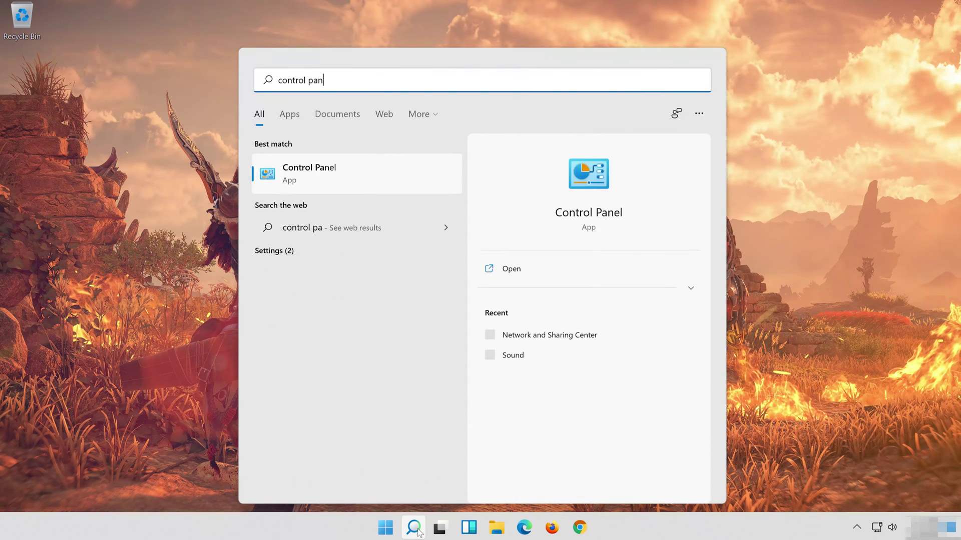
text(el)
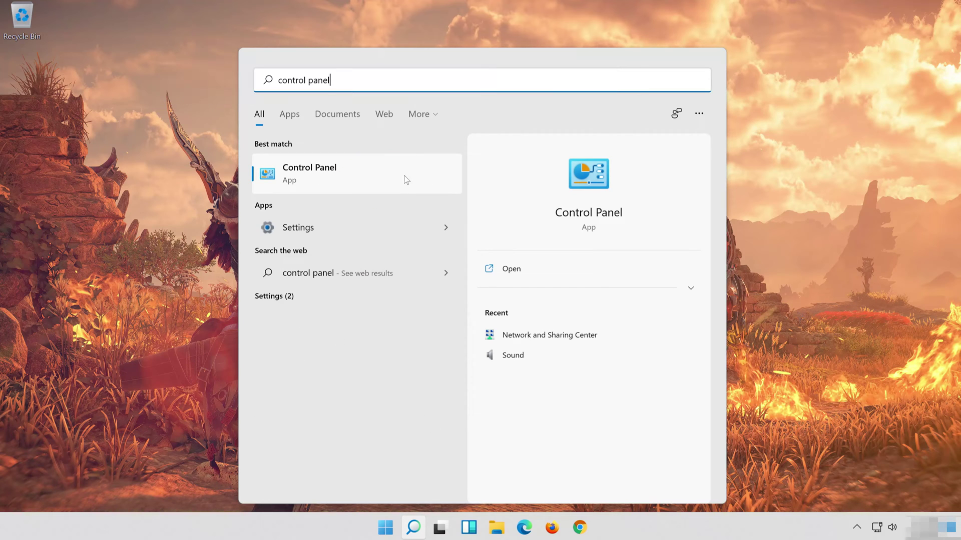
click(400, 172)
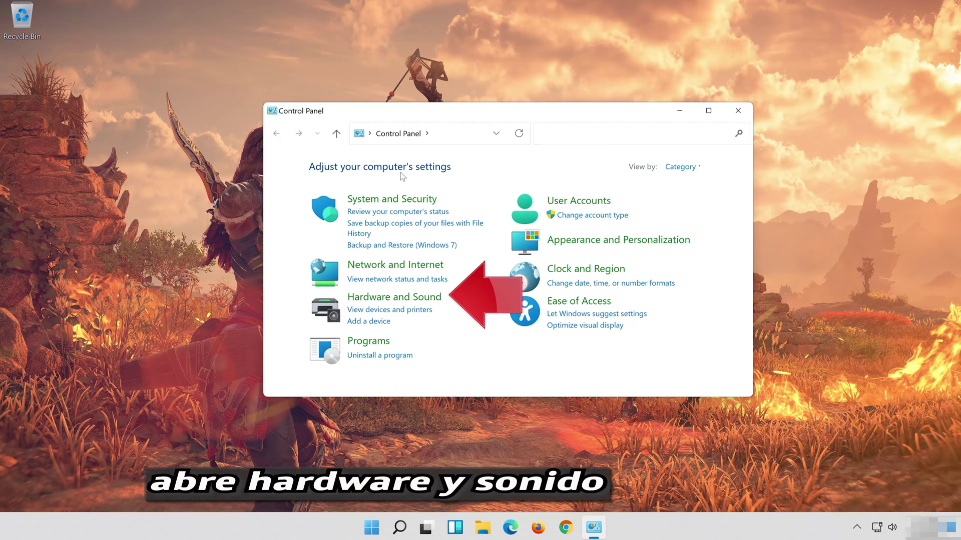
click(422, 298)
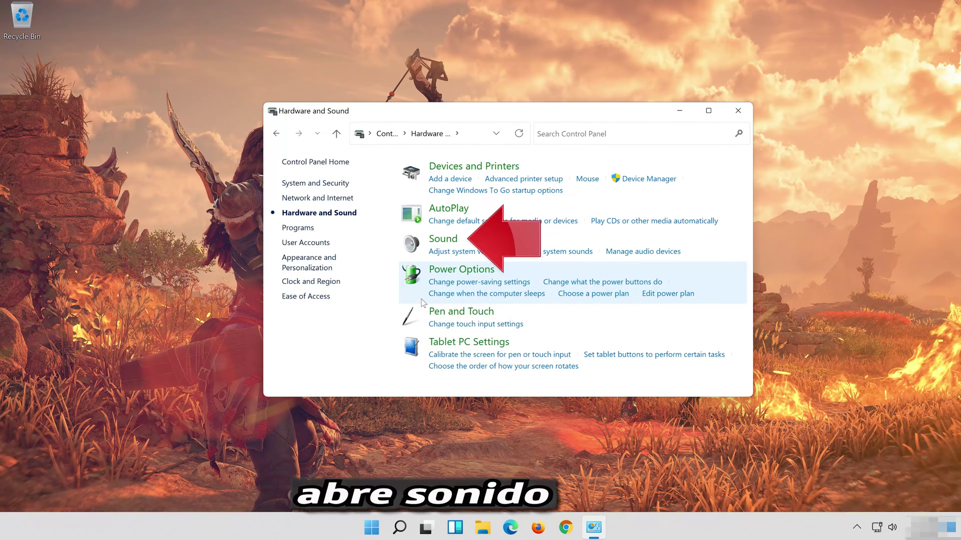
click(435, 241)
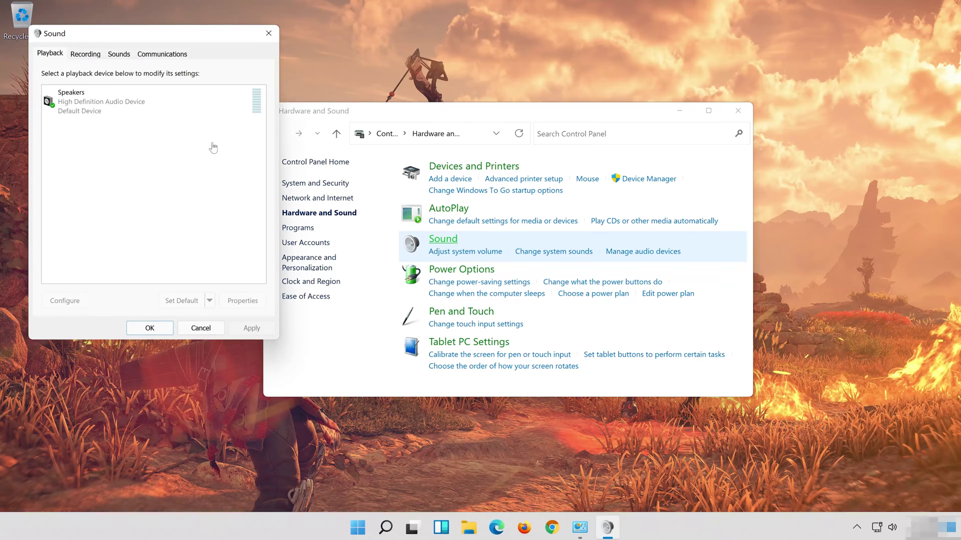
Move the Sound dialog over the Hardware and Sound window and open the properties of the Speakers playback device.
drag(159, 38, 521, 91)
click(443, 162)
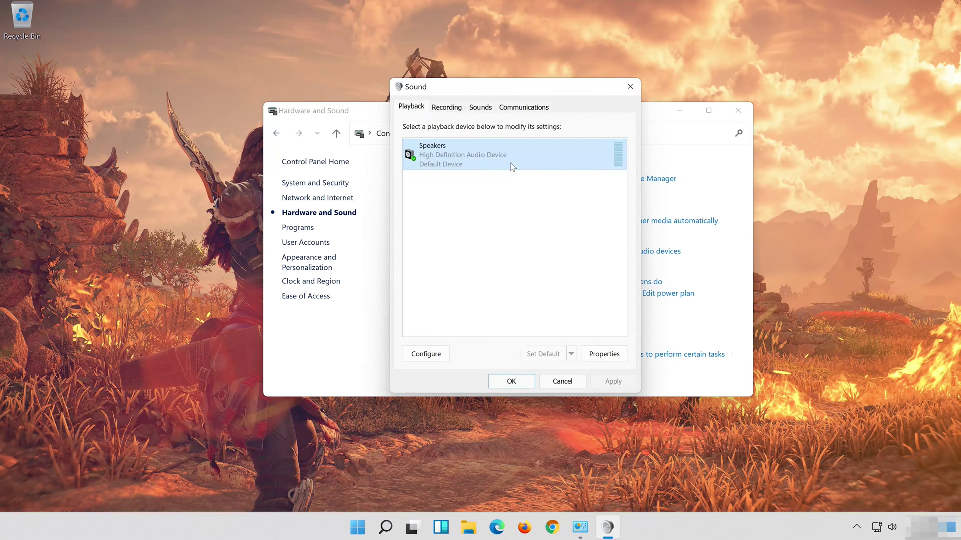
right_click(509, 164)
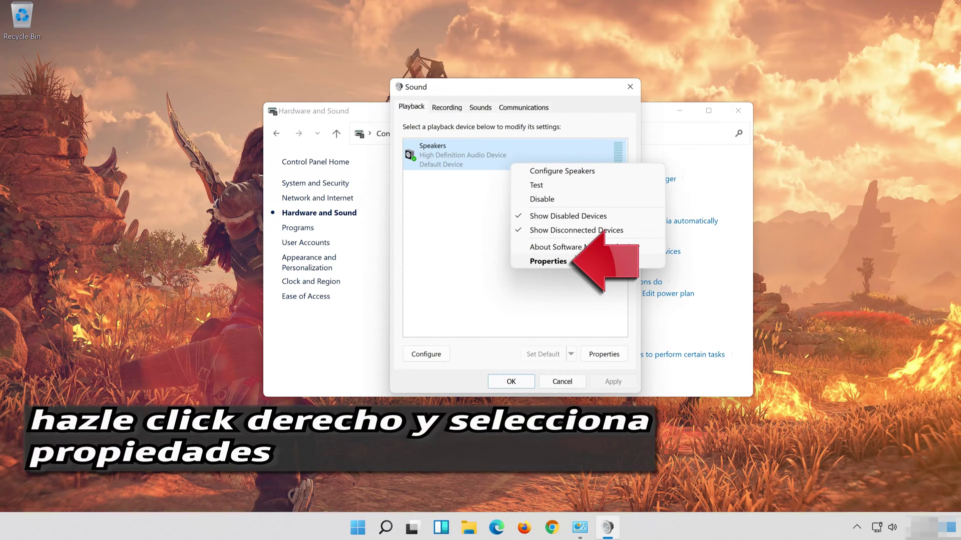
click(556, 262)
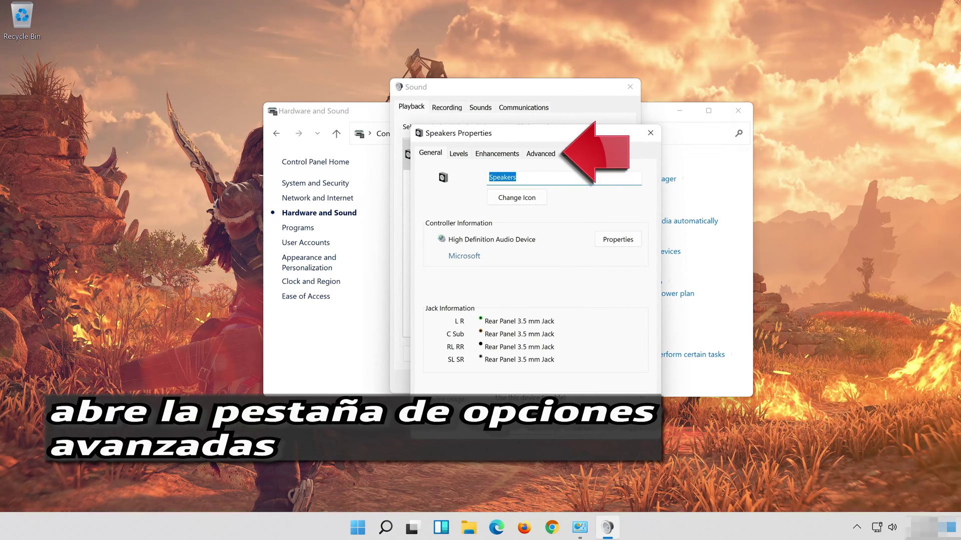
Set the Speakers' default format to 16 bit, 48000 Hz (DVD Quality), accept both sound dialogs, and close Control Panel.
click(546, 153)
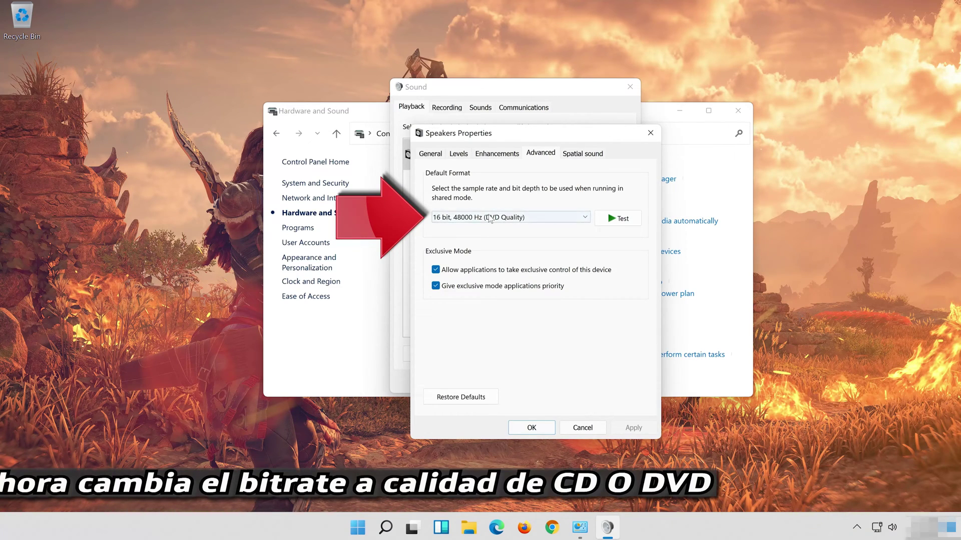
click(489, 217)
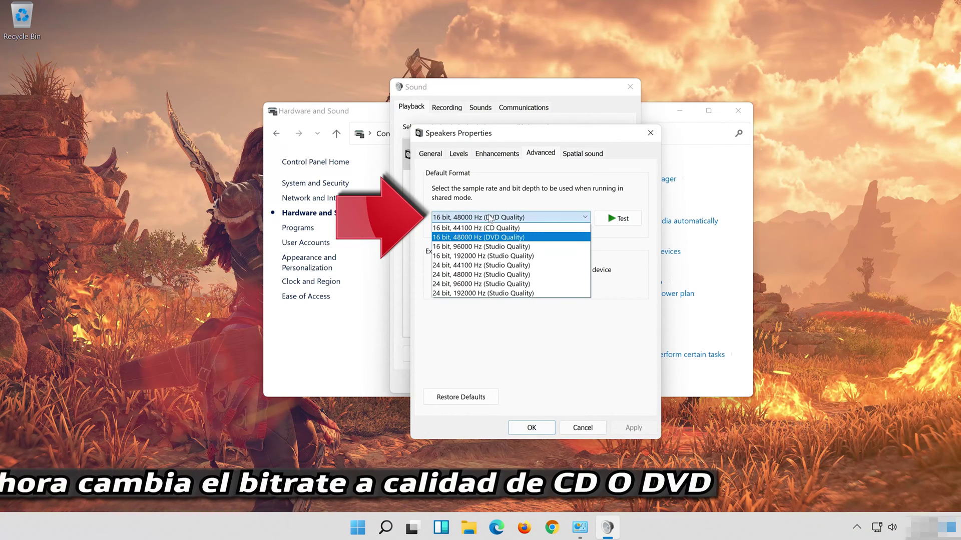
click(514, 240)
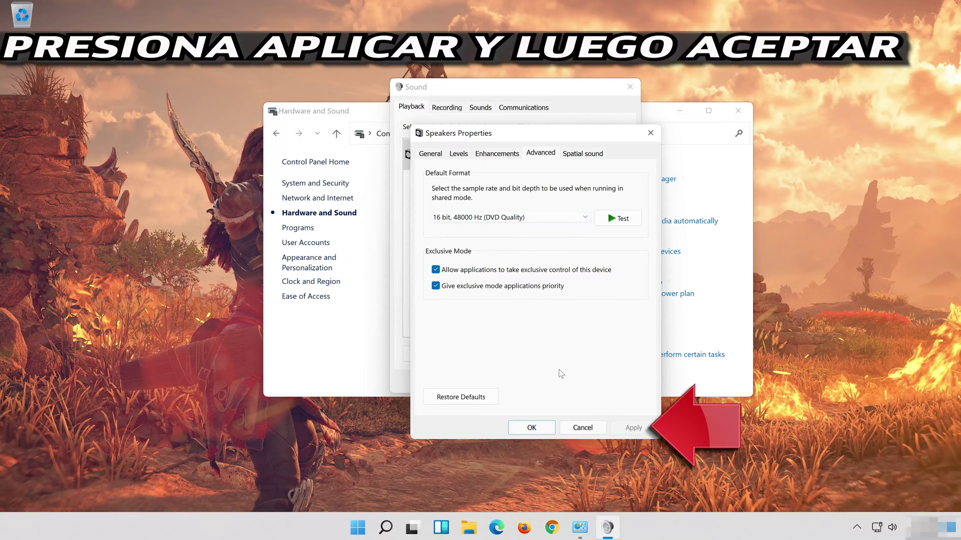
click(529, 433)
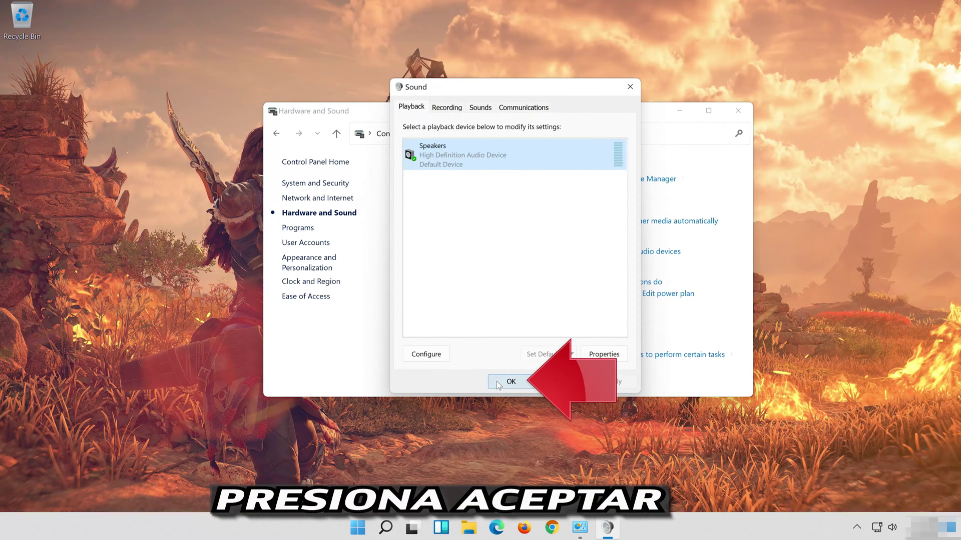
click(498, 383)
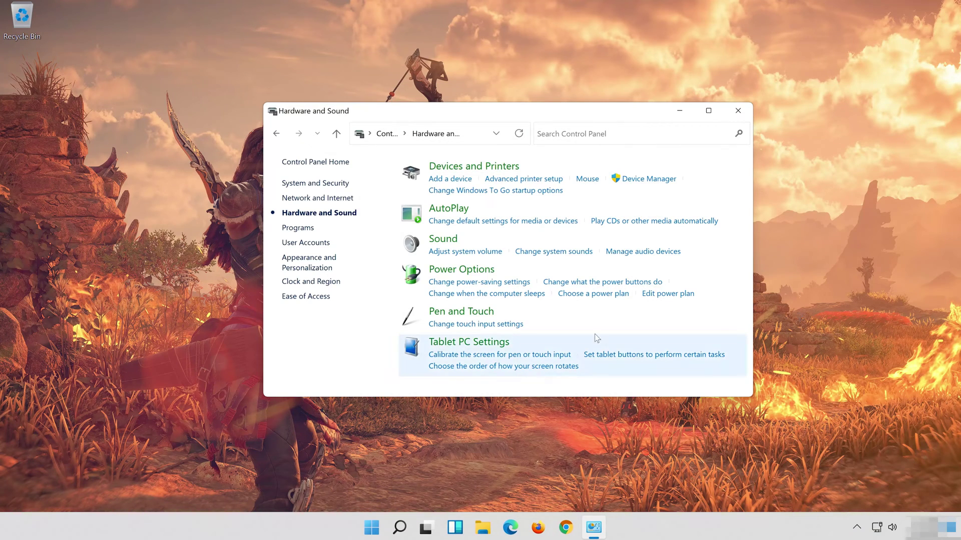
key(alt+F4)
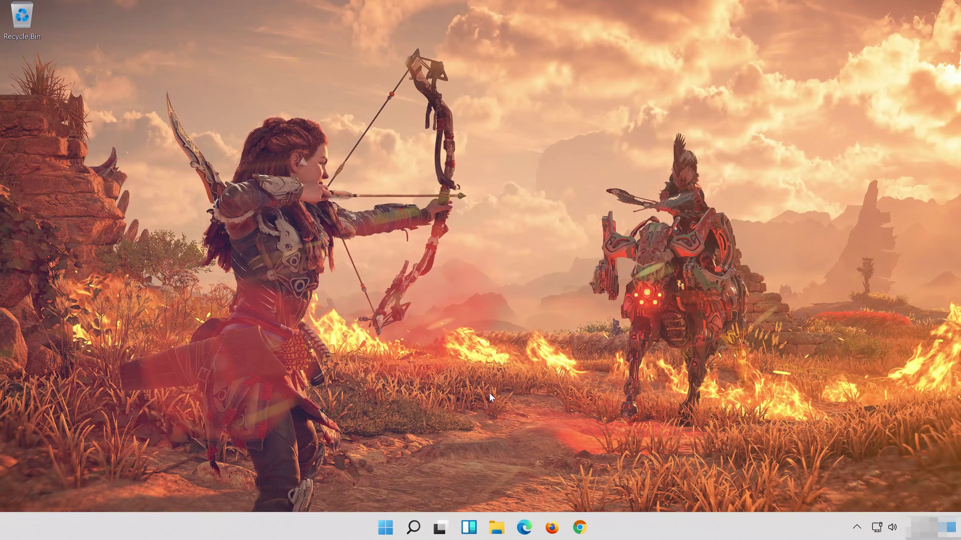
Reopen Control Panel by searching for "control panel" and open the Sound settings under Hardware and Sound.
click(413, 527)
text(c)
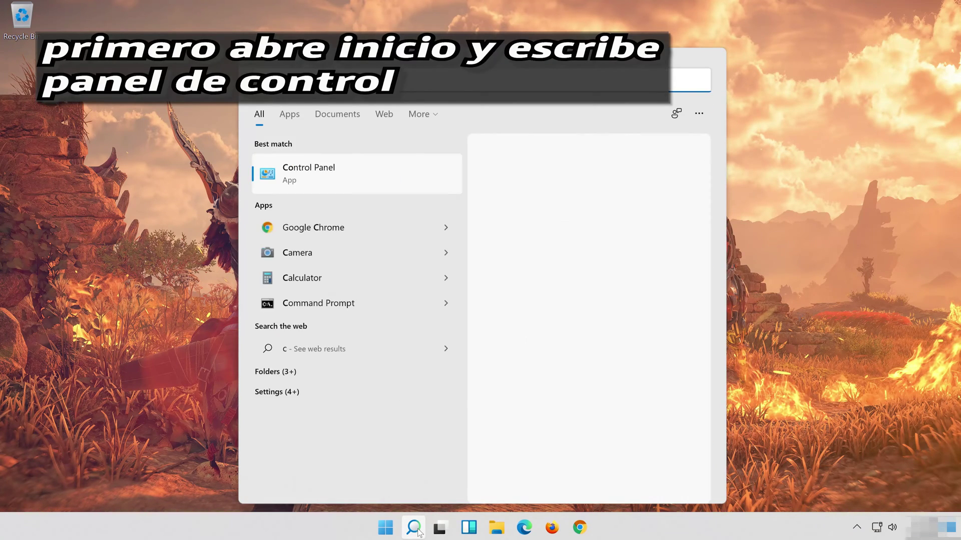
text(ontrol pa)
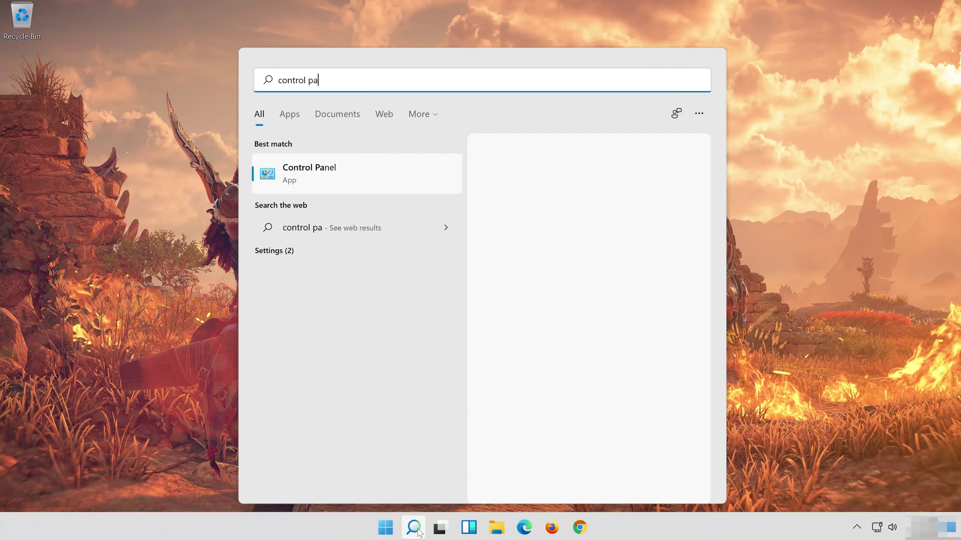
text(nel)
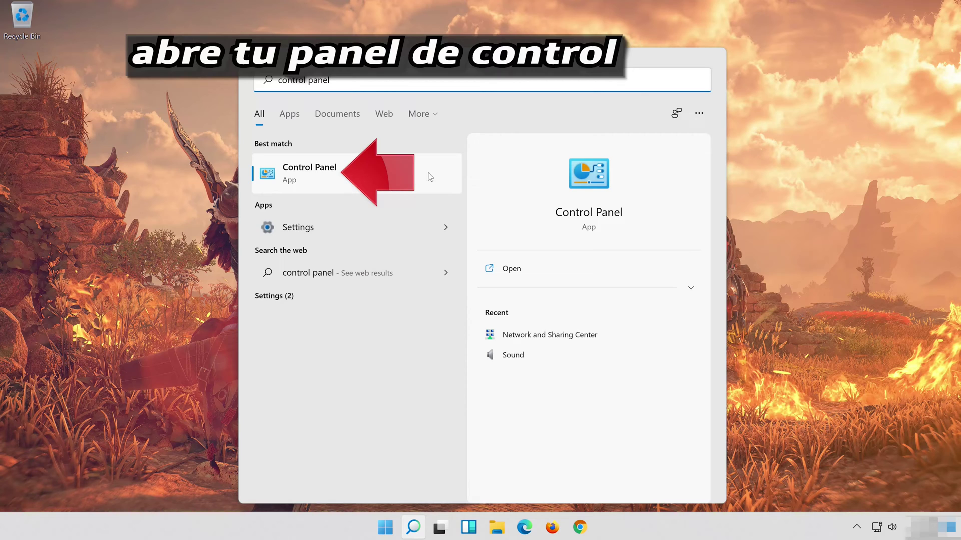
click(401, 176)
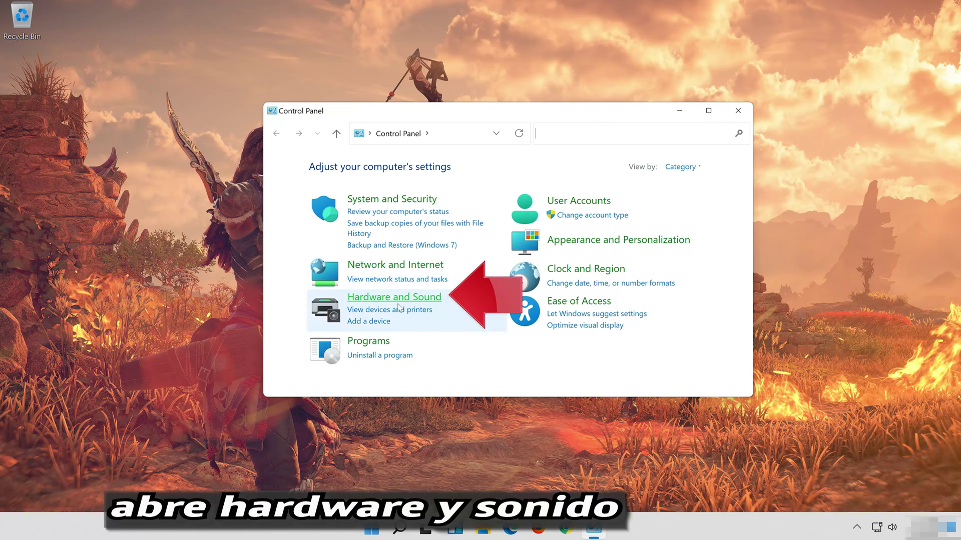
click(420, 299)
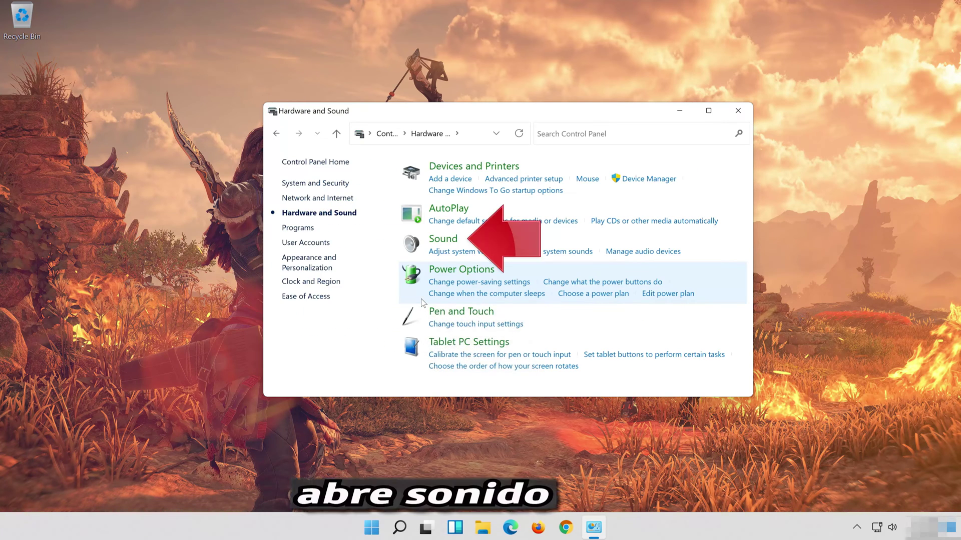
click(435, 243)
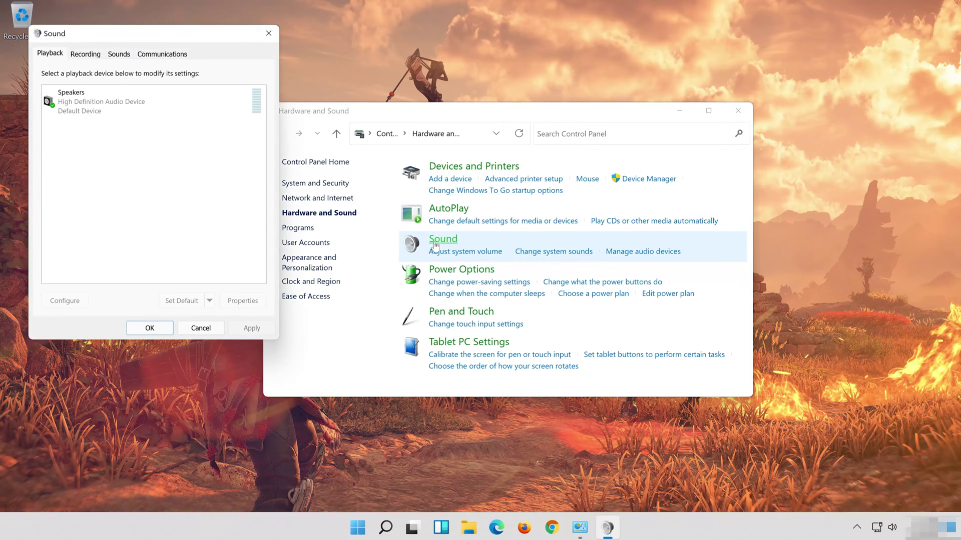
Move the Sound dialog over the Hardware and Sound window and open the Speakers playback device's properties.
drag(159, 38, 520, 91)
click(499, 168)
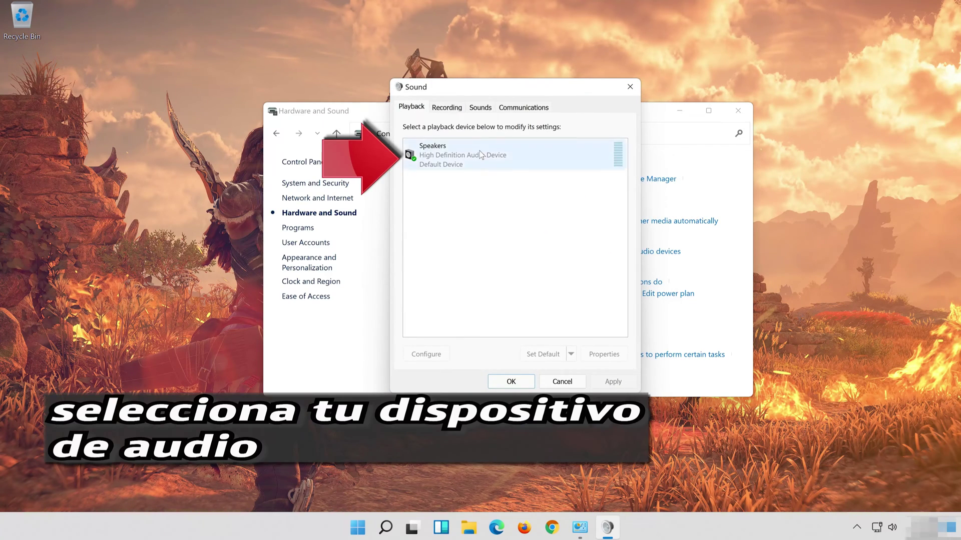
right_click(510, 163)
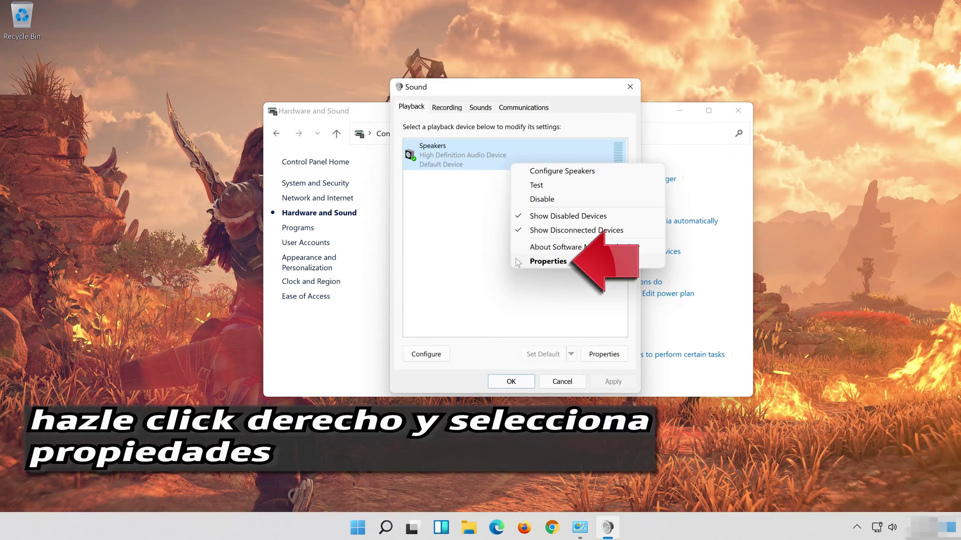
click(565, 262)
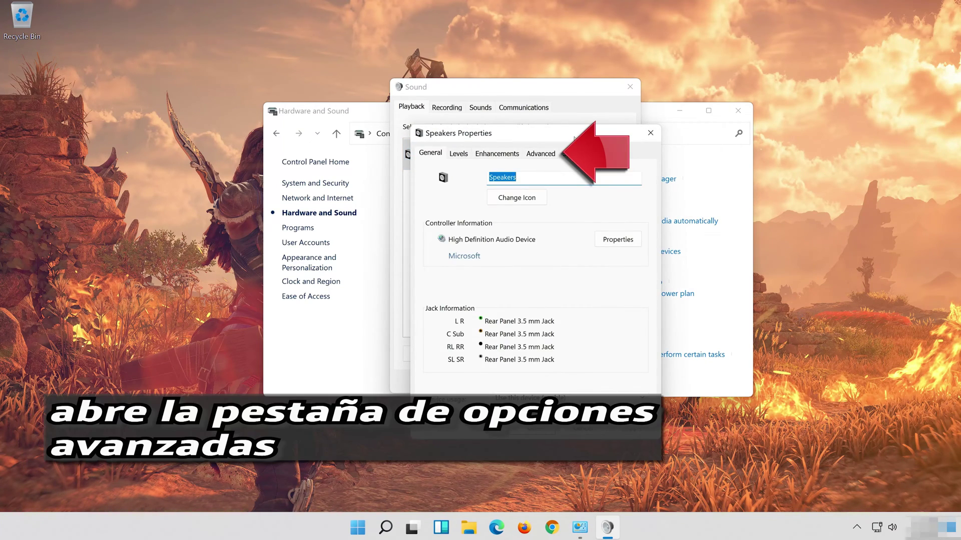
Choose 16 bit, 48000 Hz (DVD Quality) as the Speakers' default format and accept both sound dialogs.
click(540, 153)
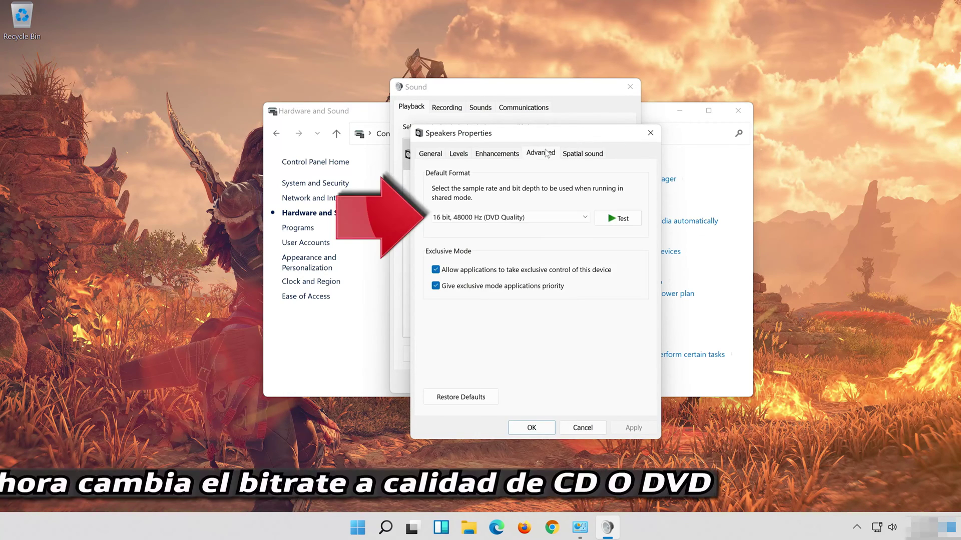
click(490, 217)
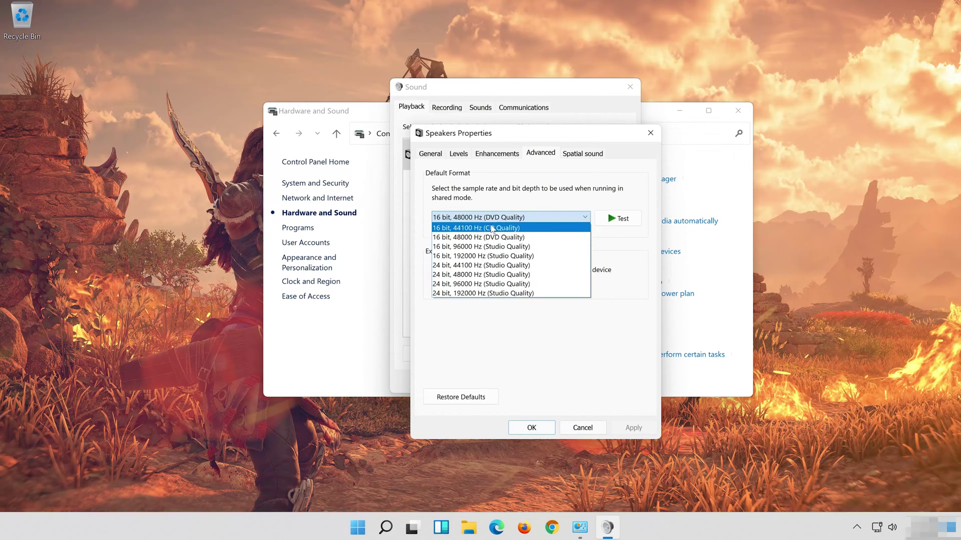
click(519, 239)
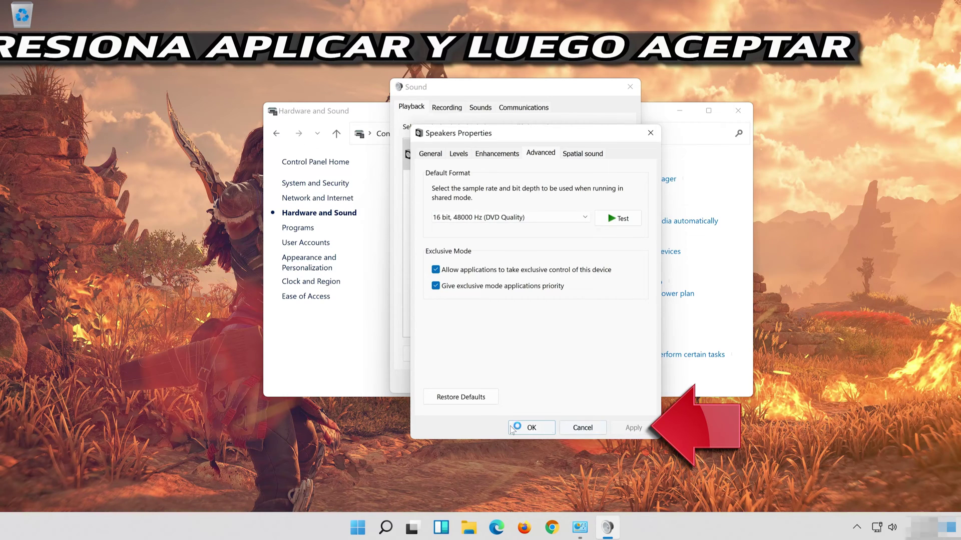
click(529, 428)
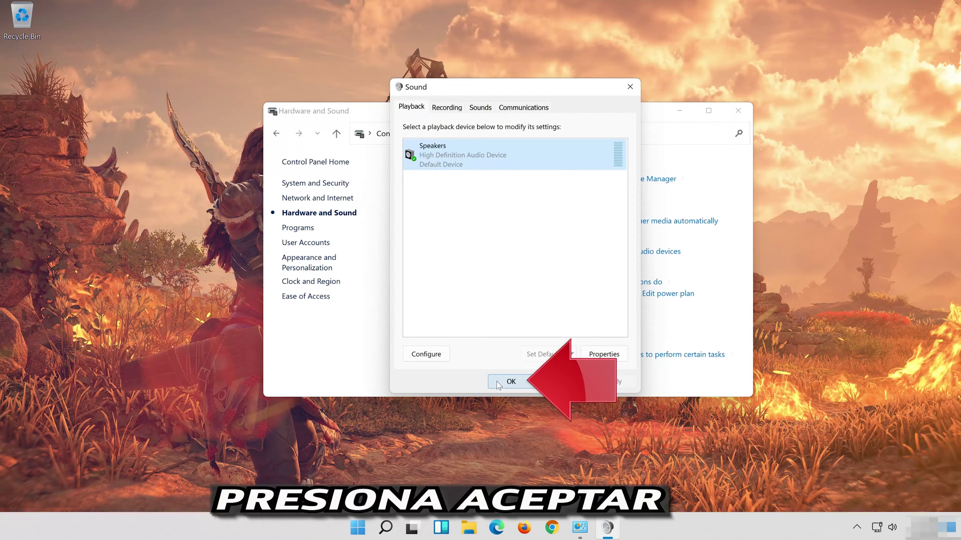
click(499, 384)
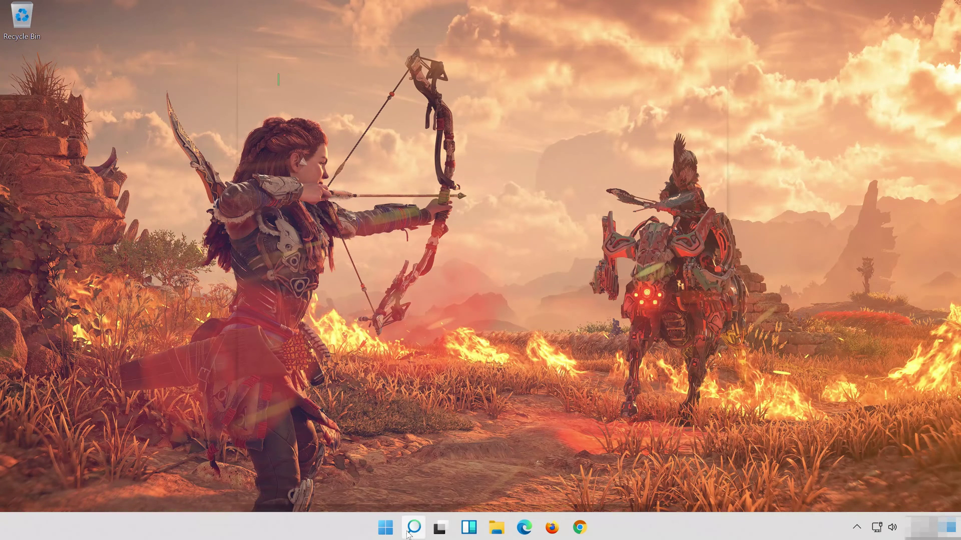
Search Windows for "device manager", open Device Manager, and move its window toward the middle of the screen.
click(408, 535)
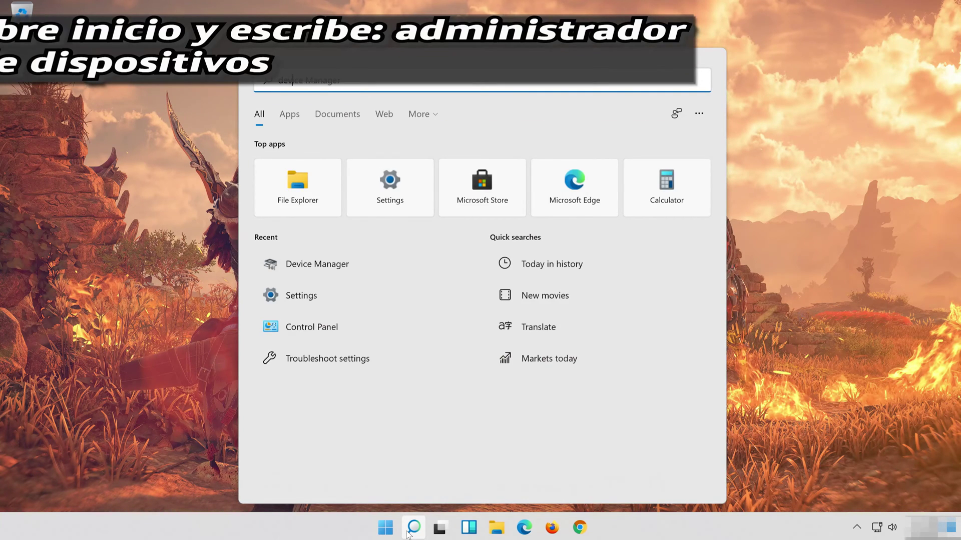
text(device manager)
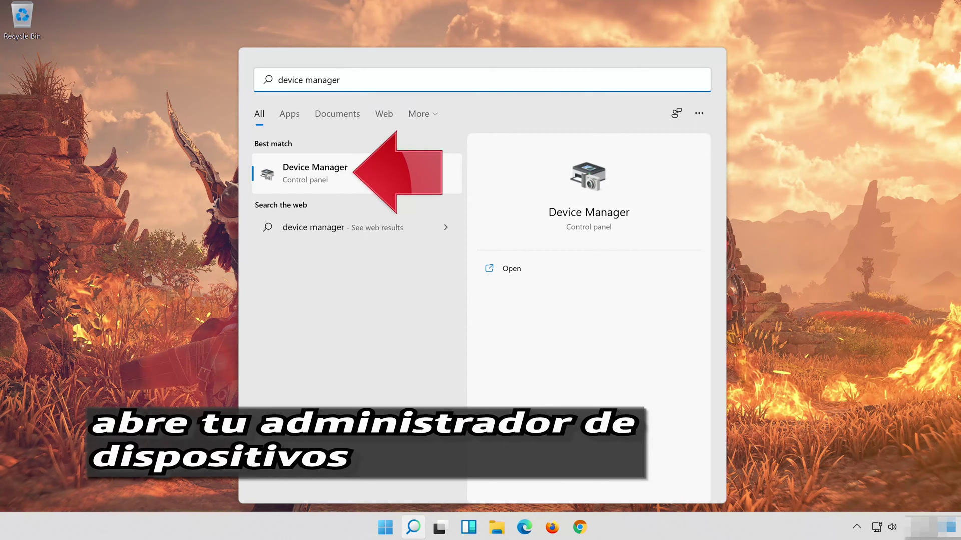
click(358, 182)
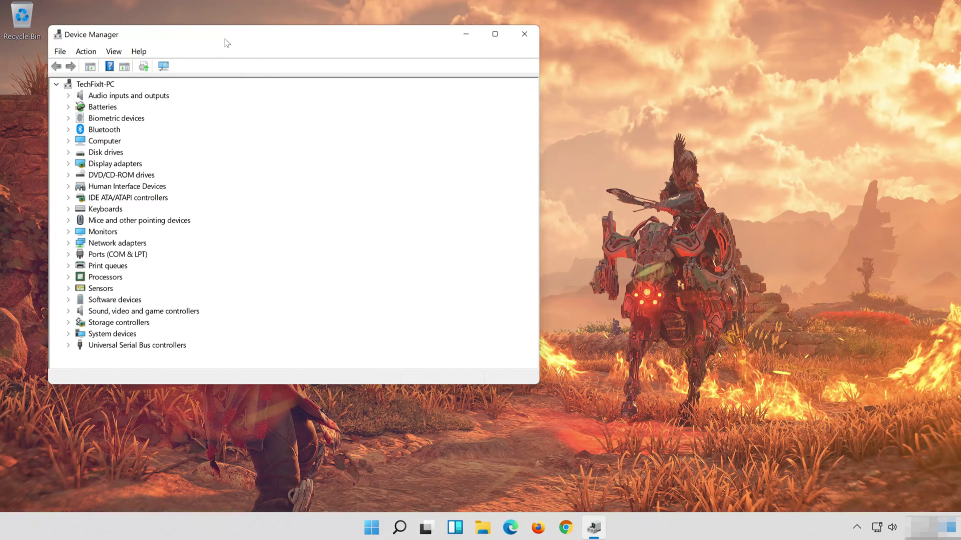
drag(221, 37, 470, 77)
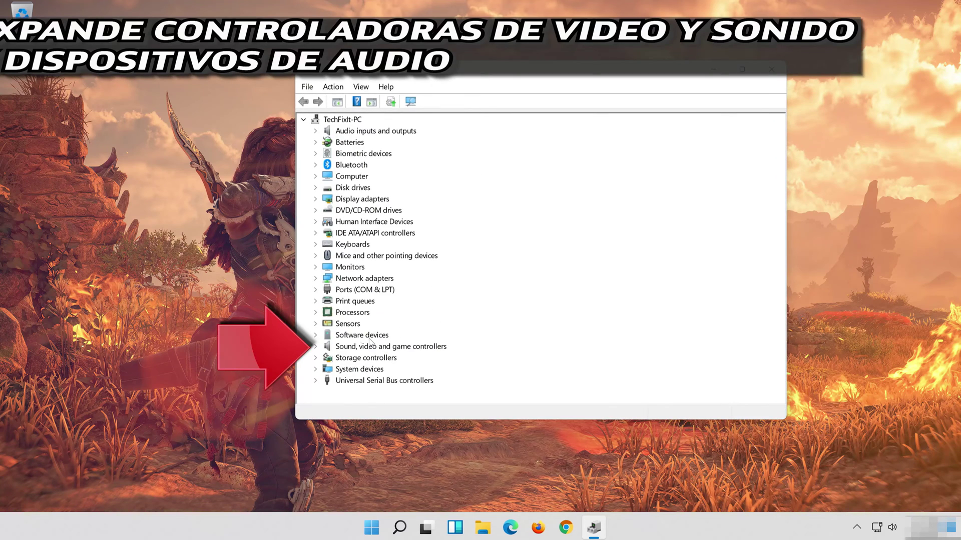
Expand Sound, video and game controllers and open the properties of the High Definition Audio Device.
click(315, 346)
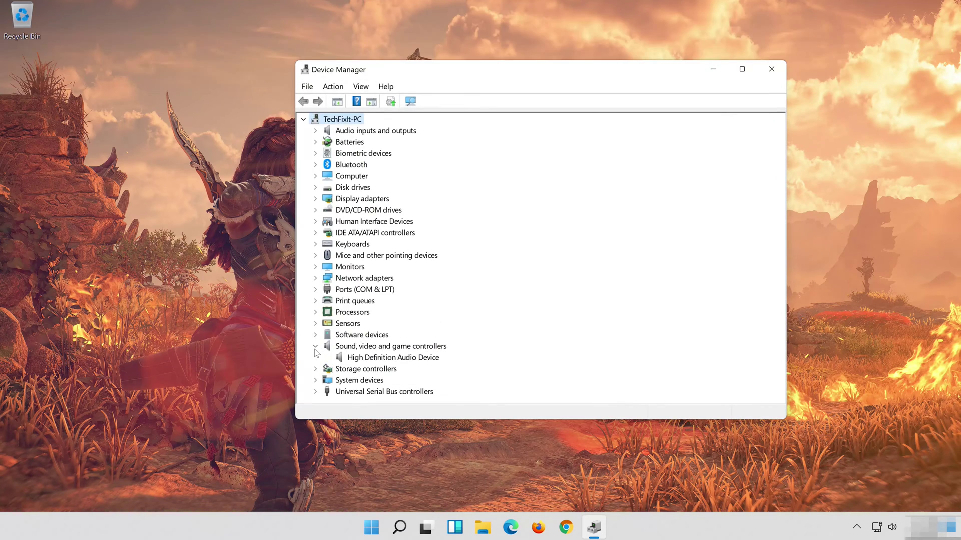
click(356, 359)
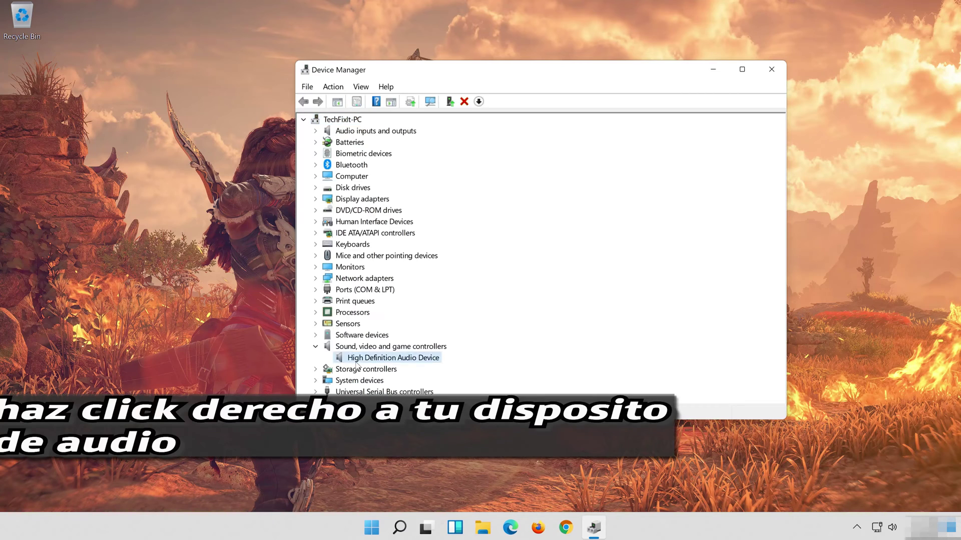
right_click(428, 363)
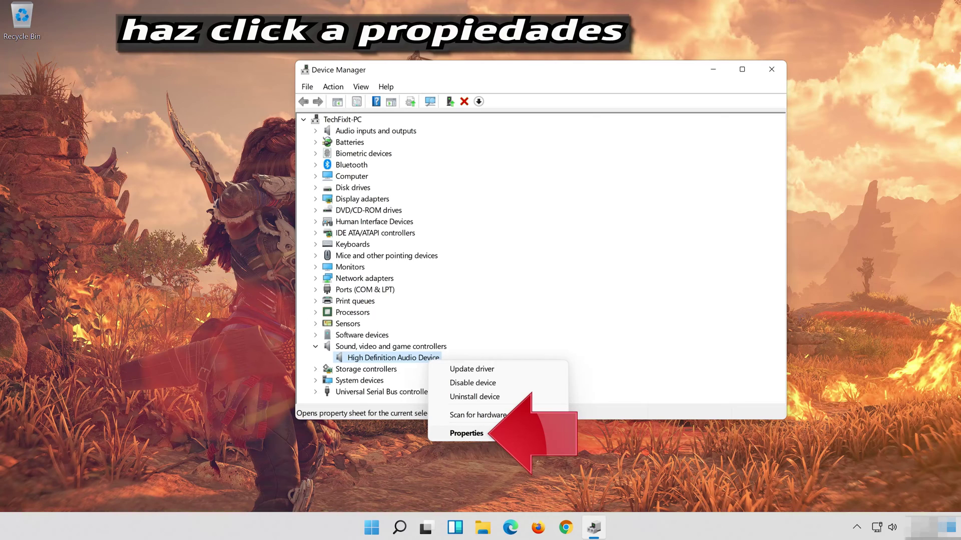
click(503, 434)
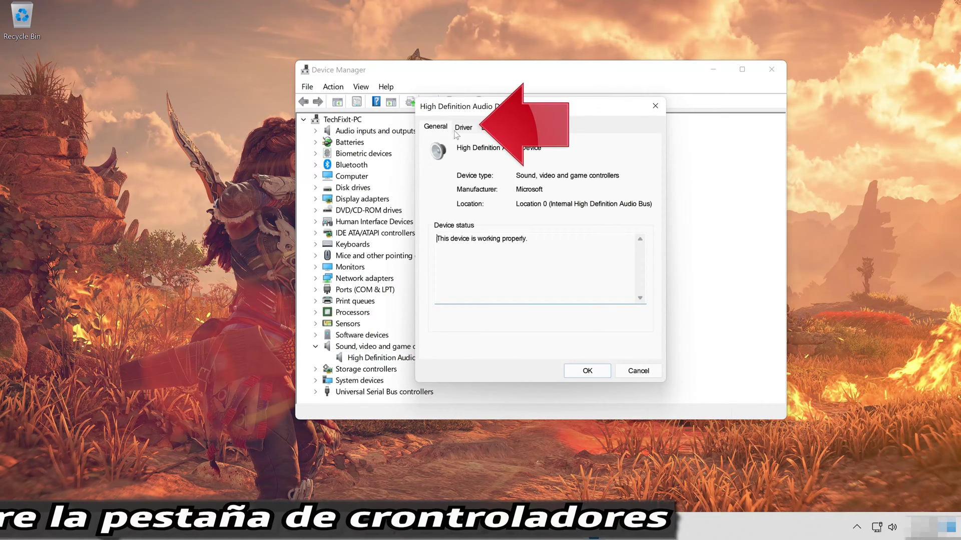
Update the device's driver by picking High Definition Audio Device from the drivers available on the computer, and accept the compatibility warning.
click(463, 128)
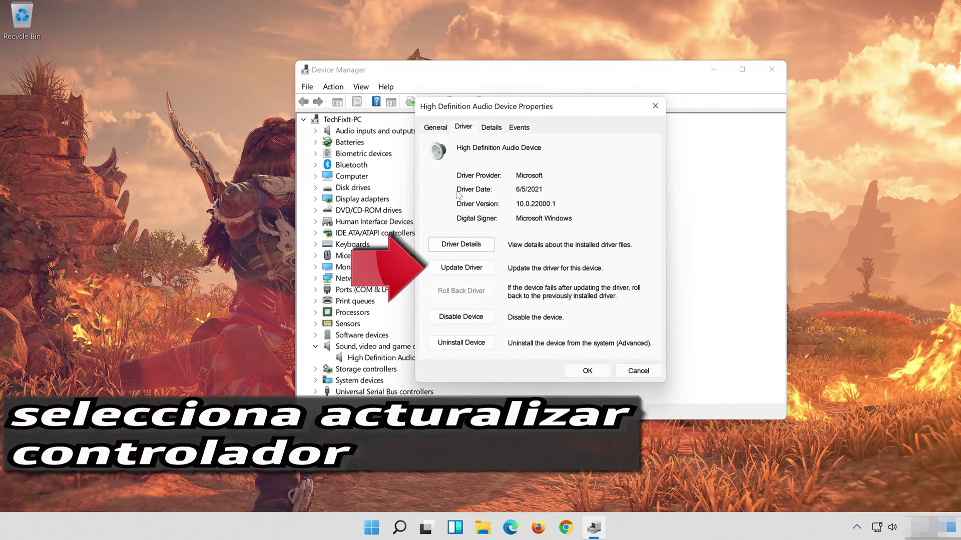
click(464, 279)
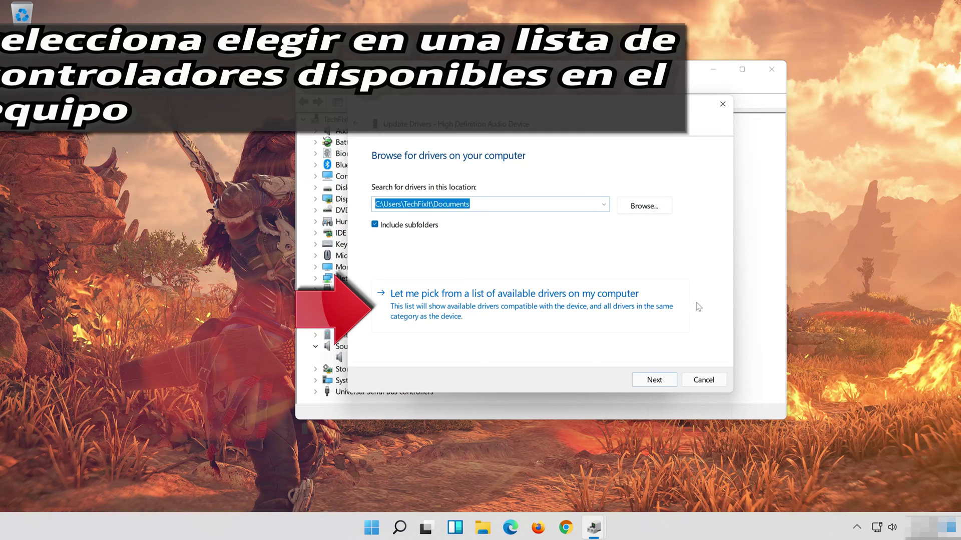
click(468, 311)
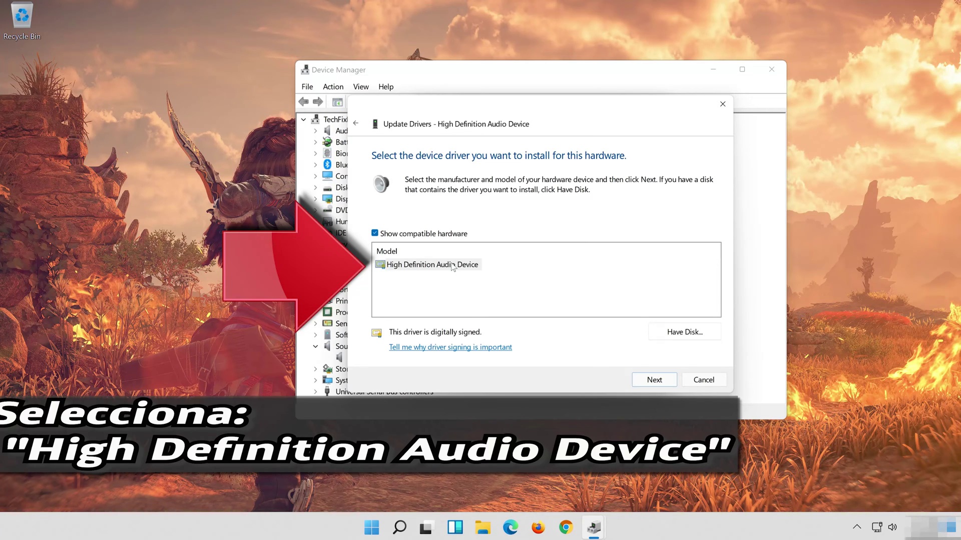
click(451, 265)
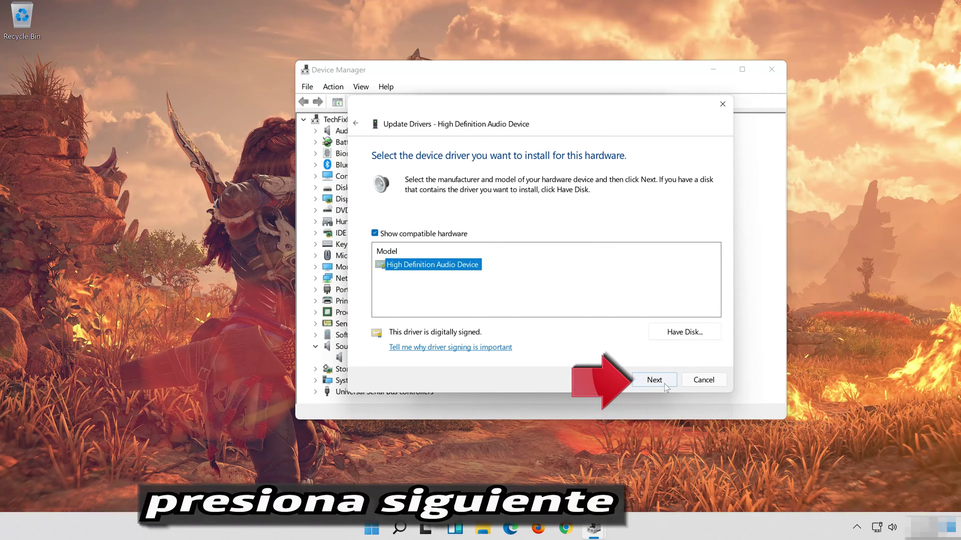
click(665, 383)
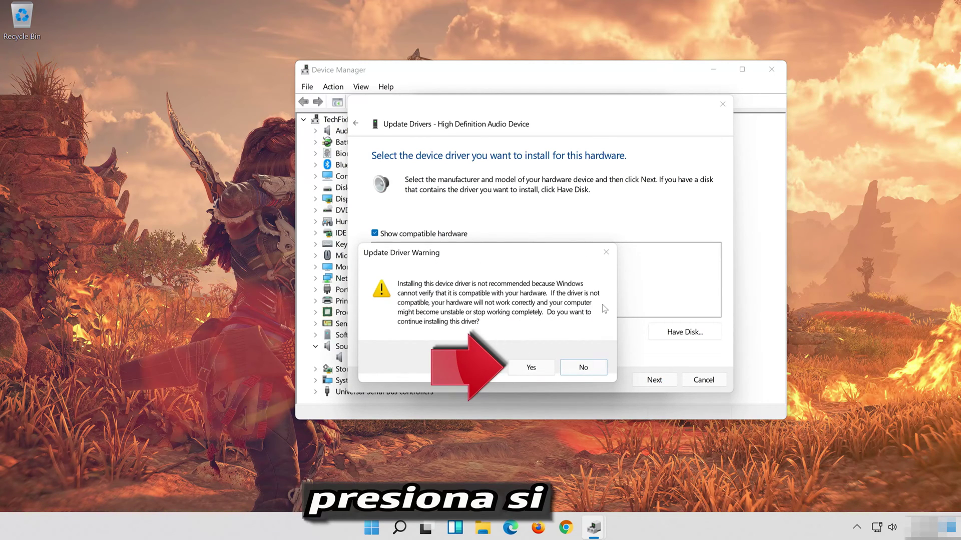
click(531, 367)
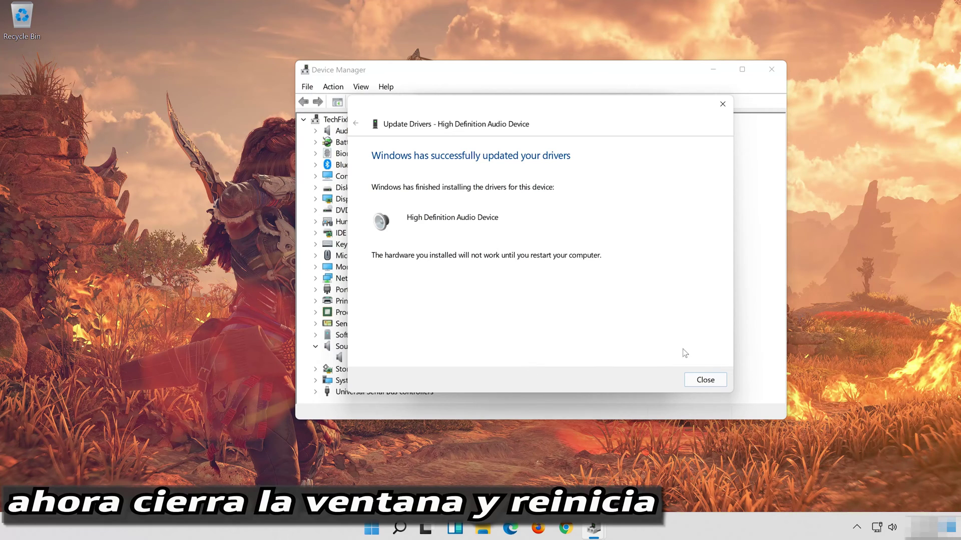
Close the driver update wizard and the device properties, and agree to restart the computer.
click(705, 380)
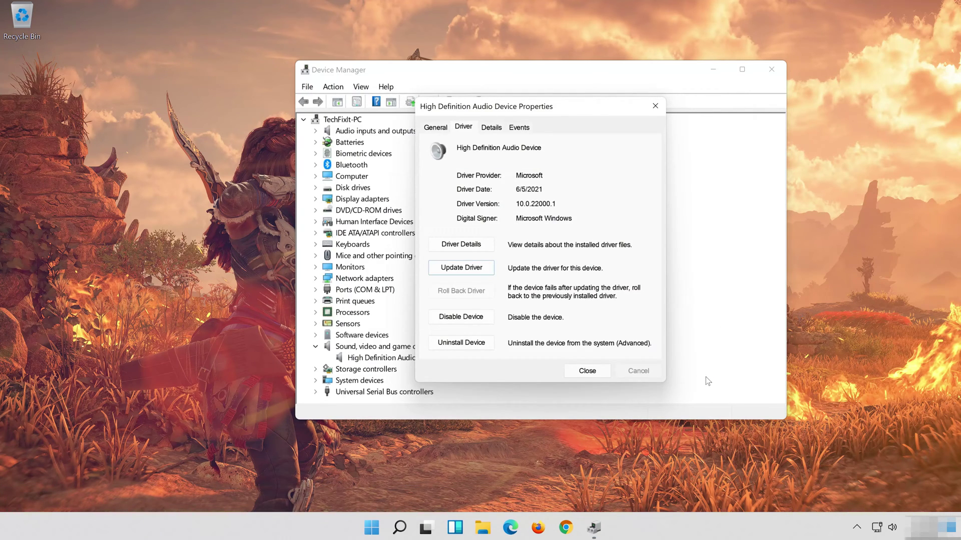
click(587, 370)
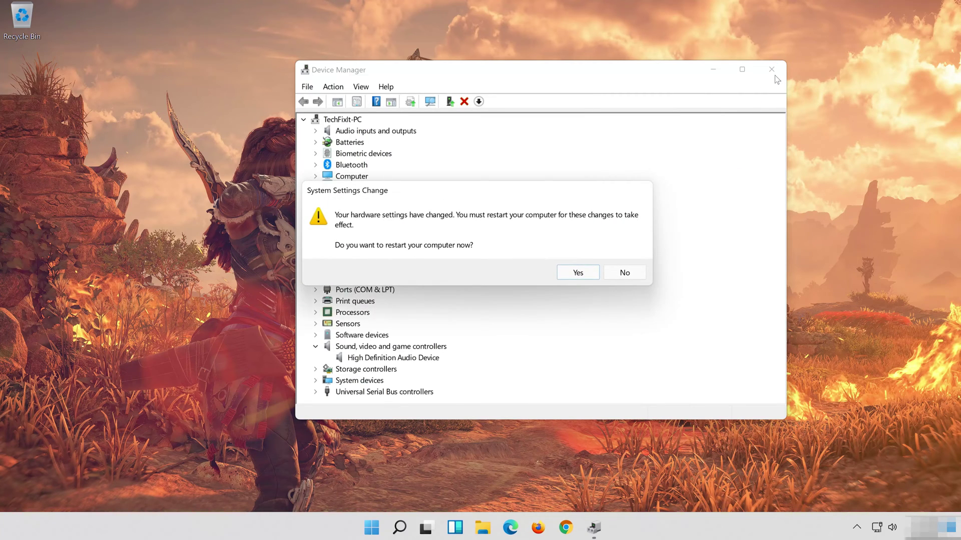
click(578, 272)
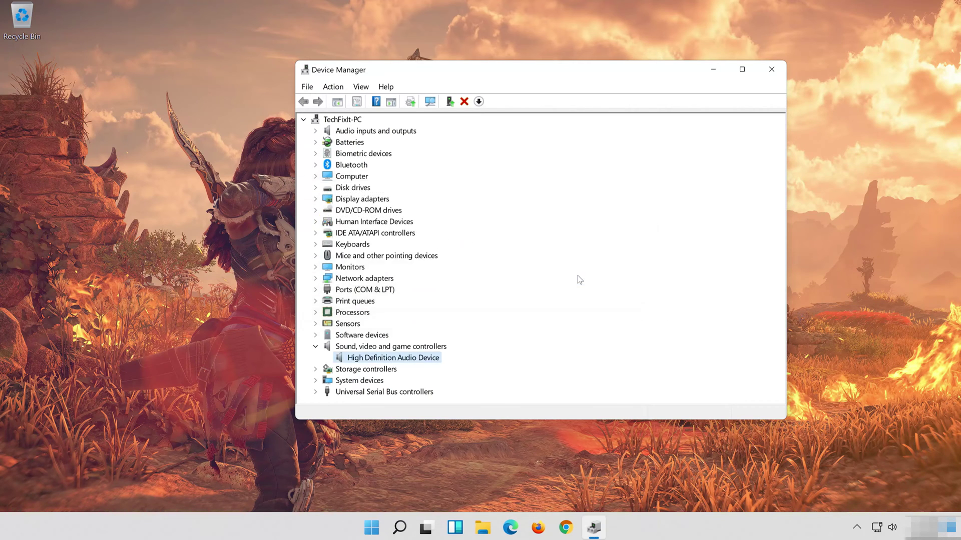